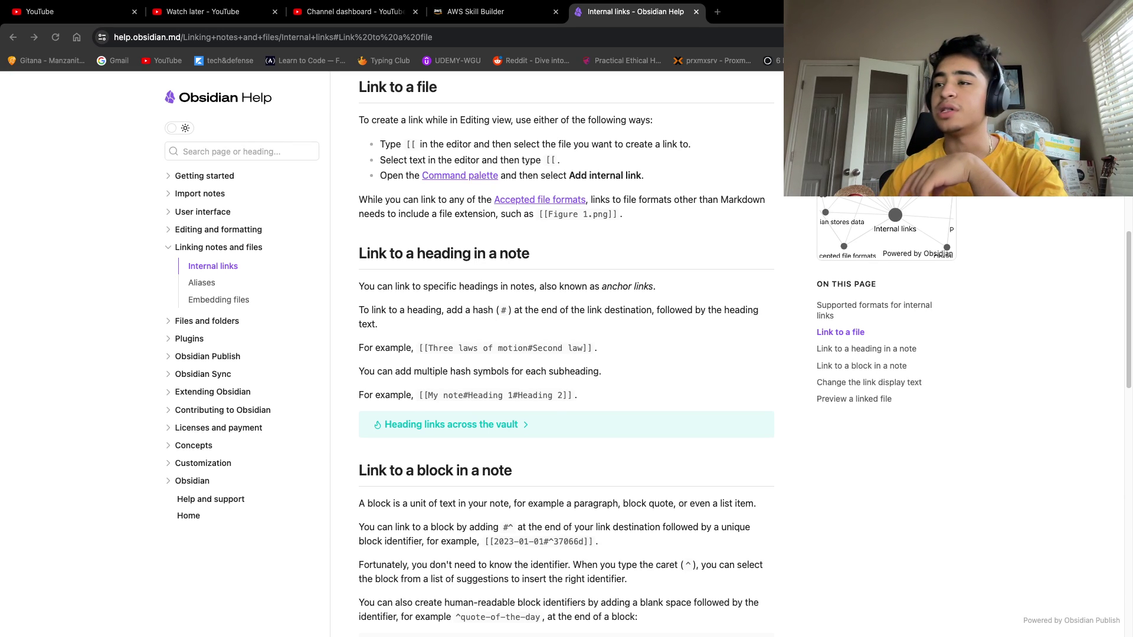
Open the Download and install Obsidian page of the help site's Getting started section and review the installation instructions
{"action": "key", "text": "super+Tab"}
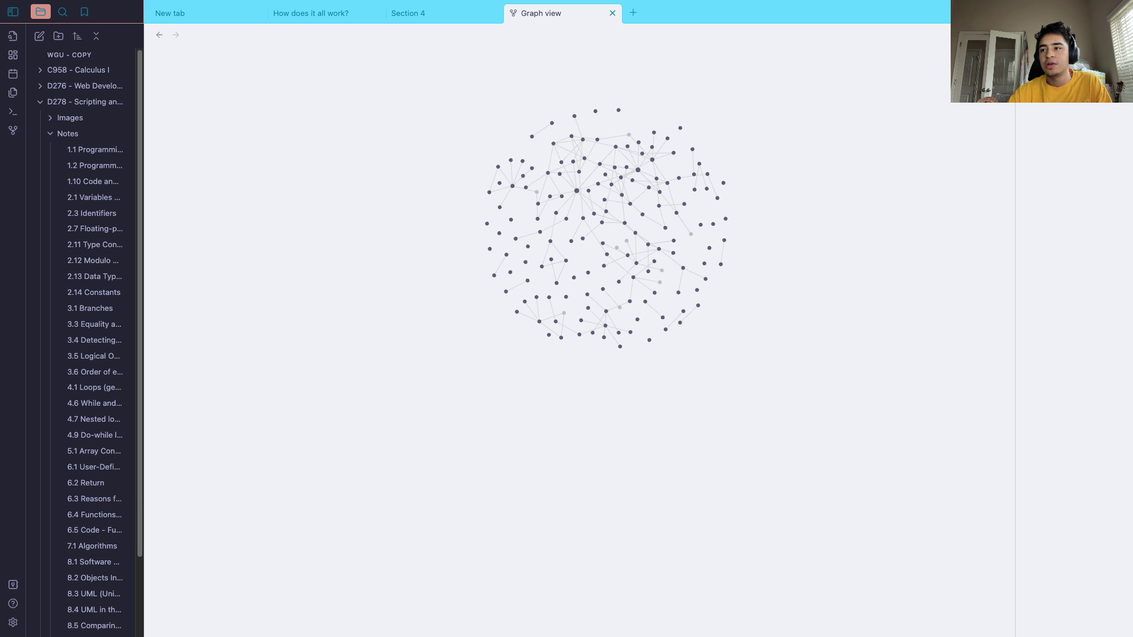
{"action": "key", "text": "super+Tab"}
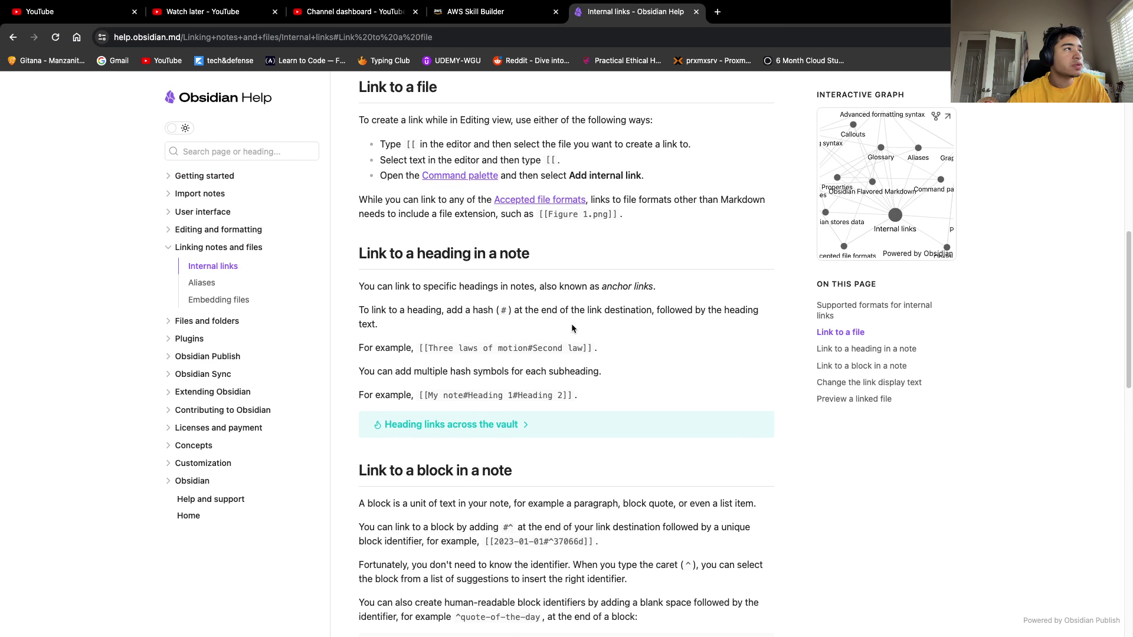
{"action": "scroll", "coordinate": [572, 324], "scroll_direction": "up", "scroll_amount": 10}
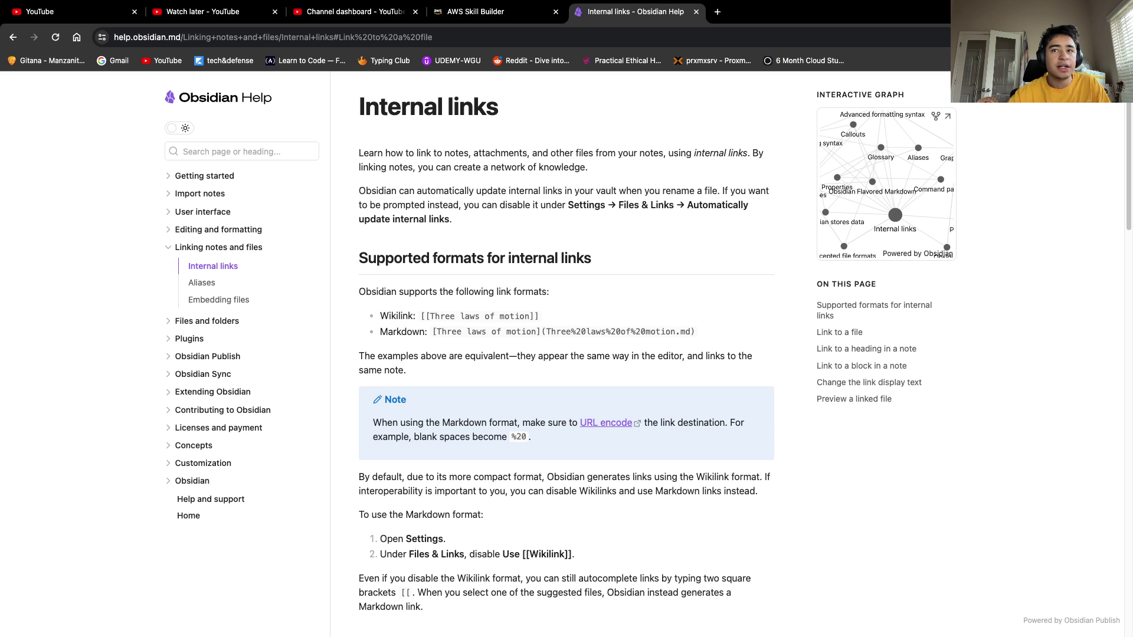
{"action": "left_click", "coordinate": [196, 176]}
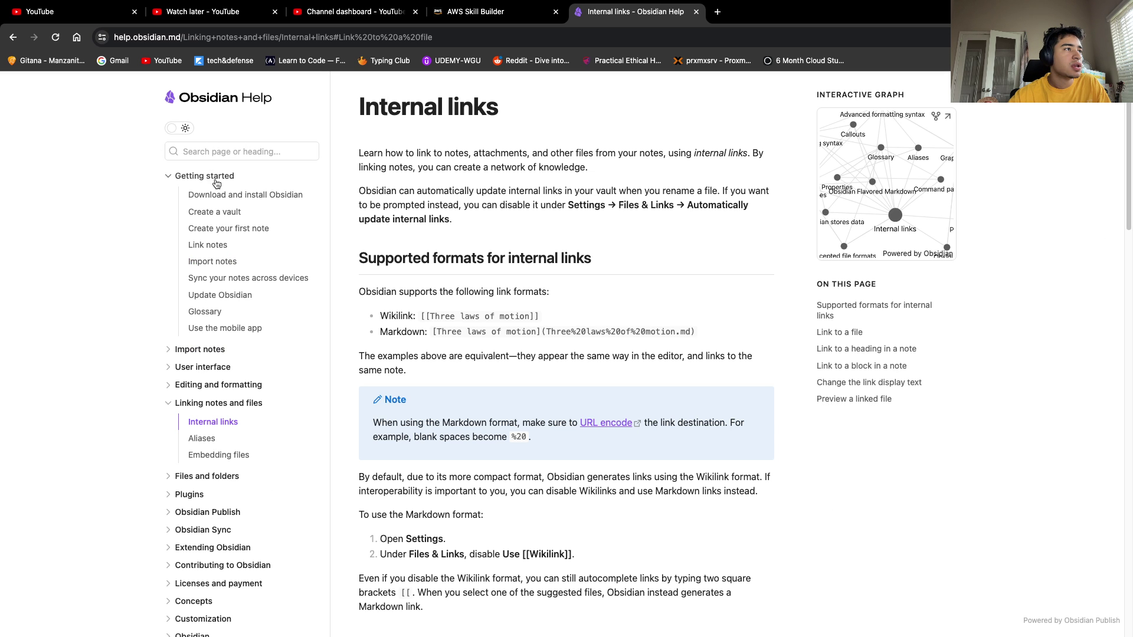
{"action": "left_click", "coordinate": [246, 195]}
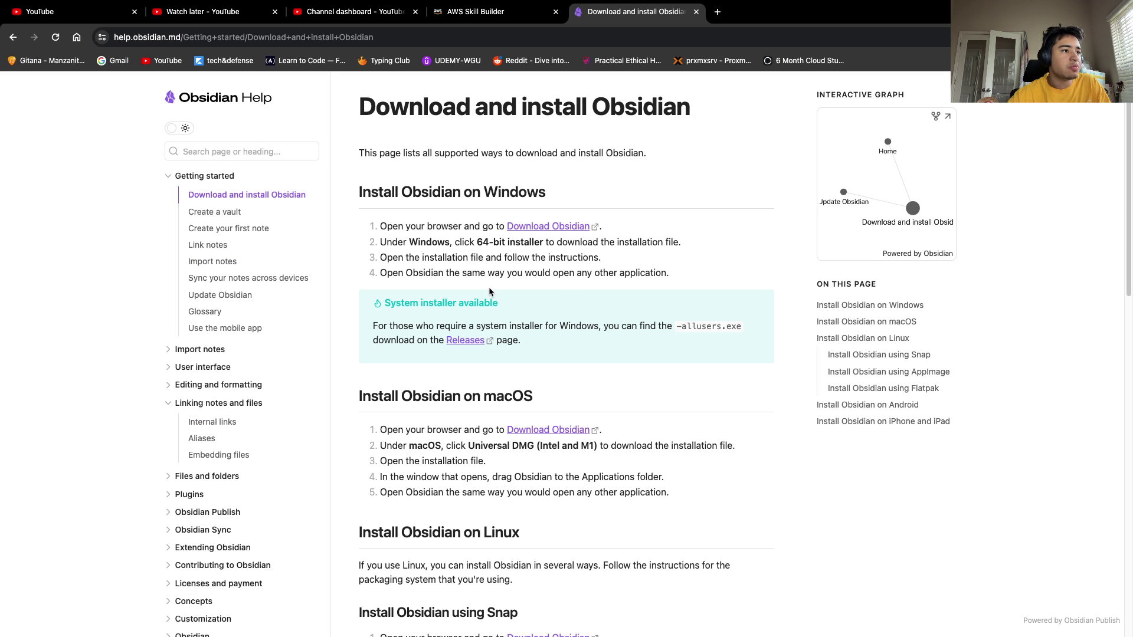
{"action": "scroll", "coordinate": [603, 335], "scroll_direction": "down", "scroll_amount": 3}
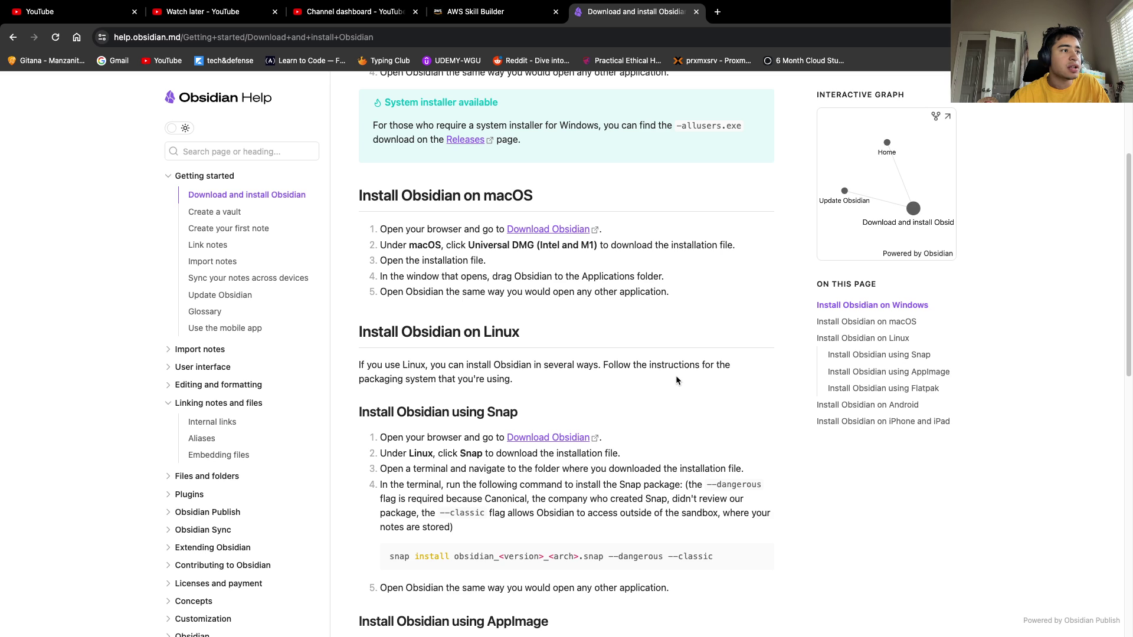
{"action": "scroll", "coordinate": [676, 380], "scroll_direction": "down", "scroll_amount": 10}
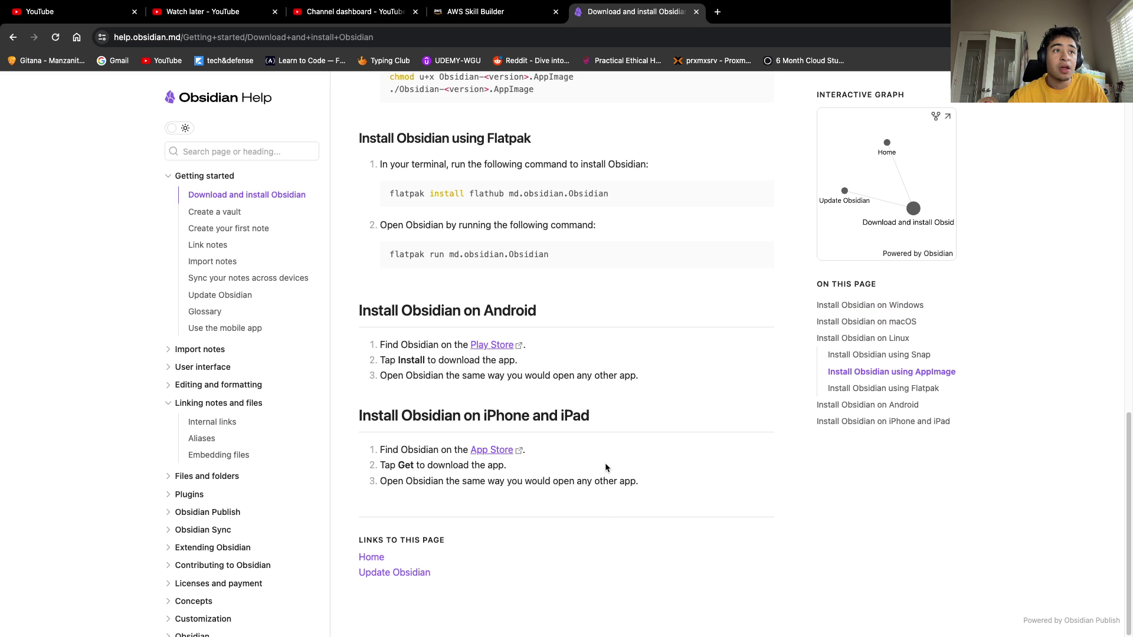
{"action": "scroll", "coordinate": [606, 467], "scroll_direction": "up", "scroll_amount": 15}
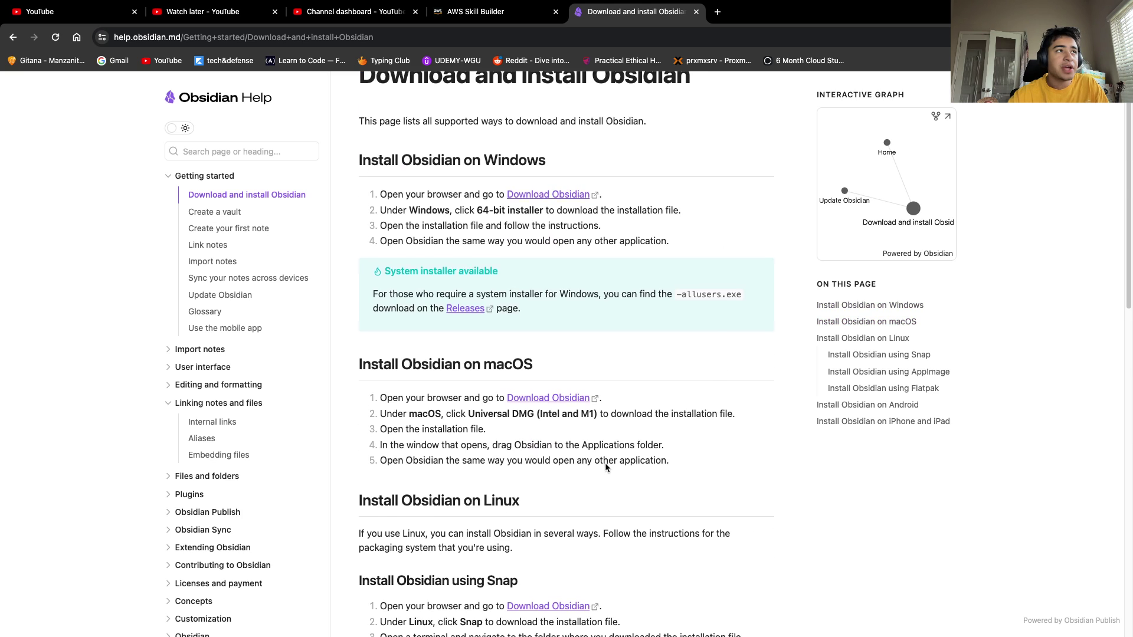
{"action": "scroll", "coordinate": [605, 467], "scroll_direction": "up", "scroll_amount": 1}
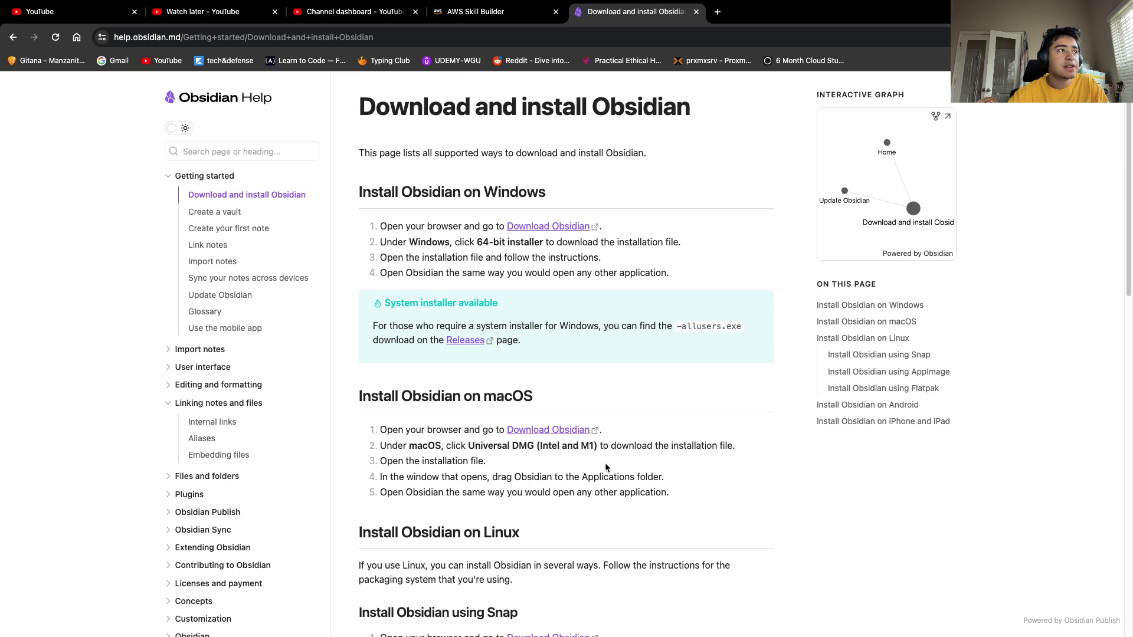
{"action": "left_click", "coordinate": [172, 184]}
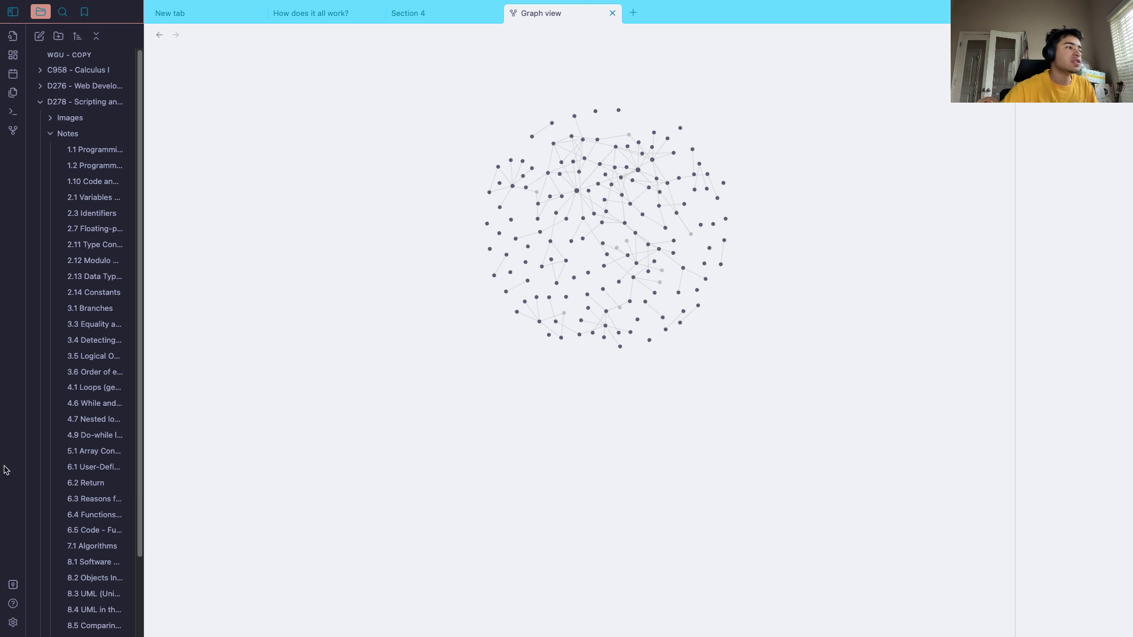
Switch to Obsidian and review the list of core plugins in its settings
{"action": "left_click", "coordinate": [13, 623]}
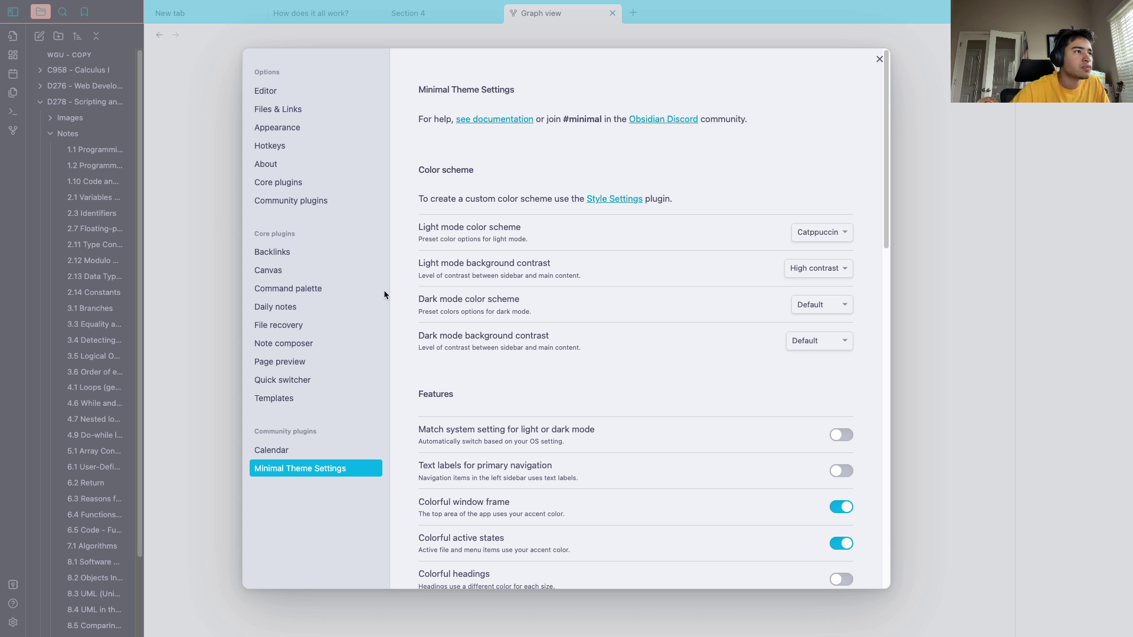
{"action": "left_click", "coordinate": [305, 200]}
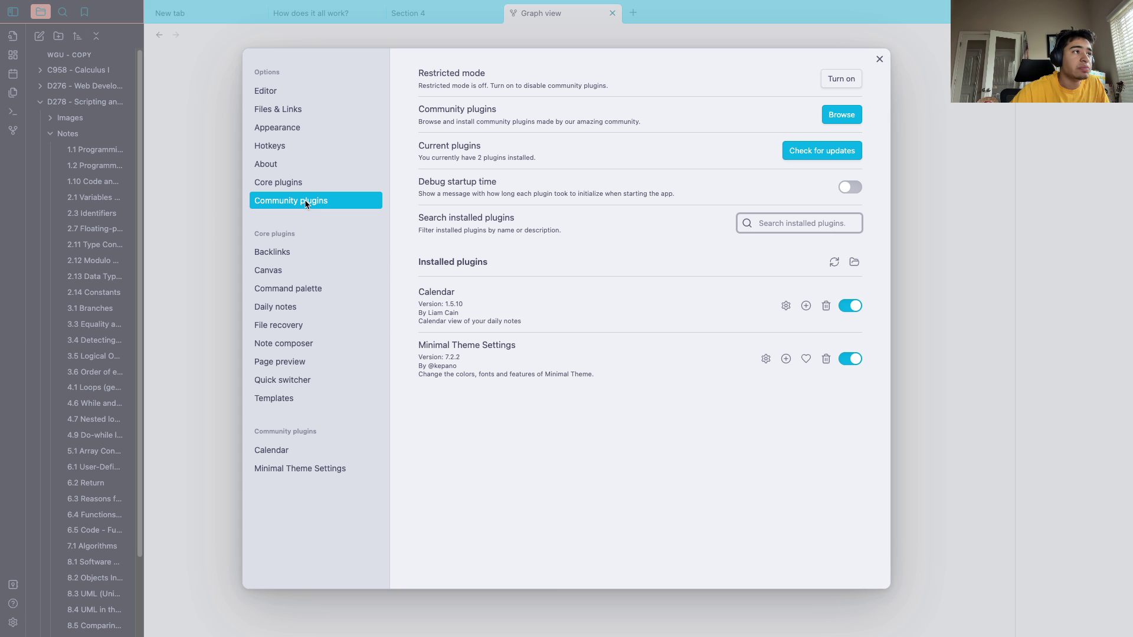
{"action": "left_click", "coordinate": [299, 183]}
{"action": "scroll", "coordinate": [636, 295], "scroll_direction": "down", "scroll_amount": 1}
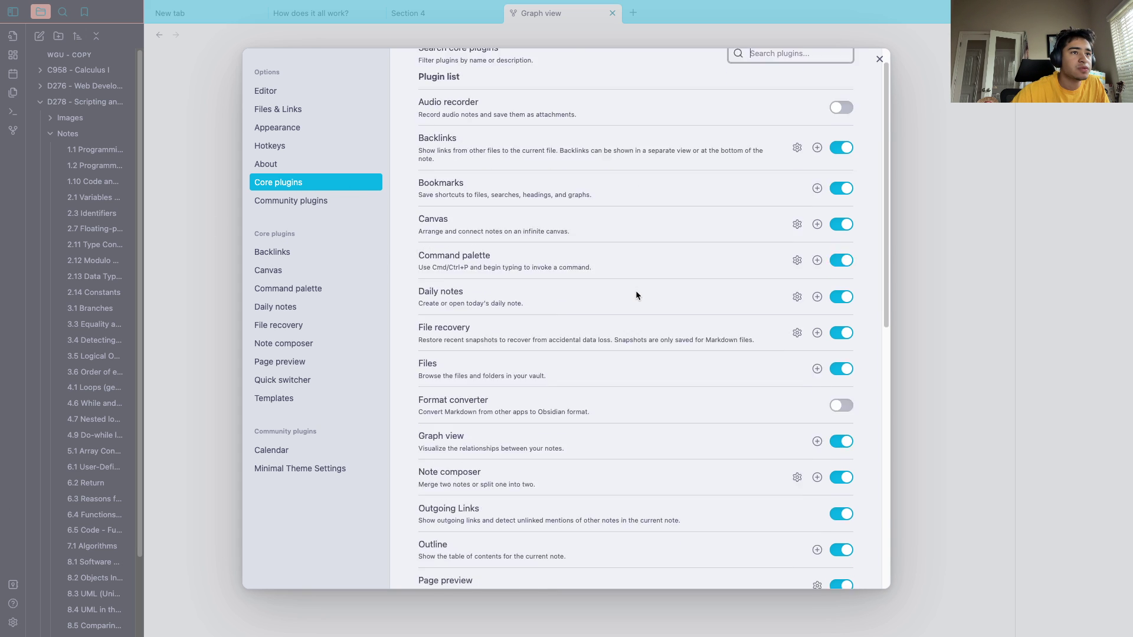
{"action": "scroll", "coordinate": [635, 292], "scroll_direction": "down", "scroll_amount": 8}
{"action": "scroll", "coordinate": [398, 291], "scroll_direction": "up", "scroll_amount": 8}
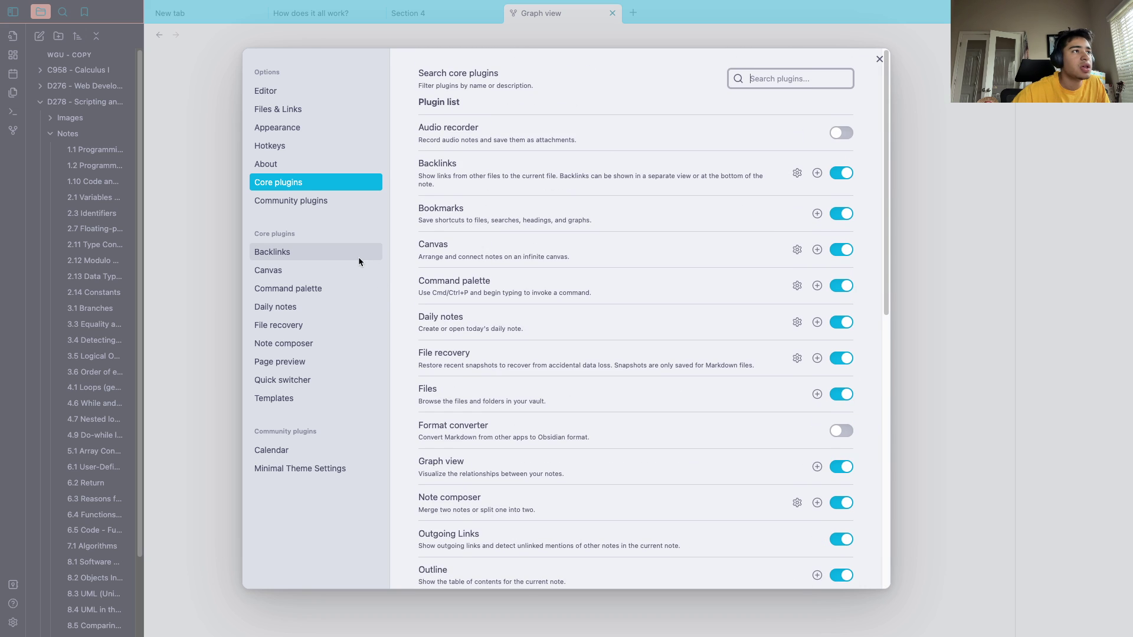
Browse the community plugin catalogue and read through the Excalidraw plugin's description
{"action": "left_click", "coordinate": [329, 196]}
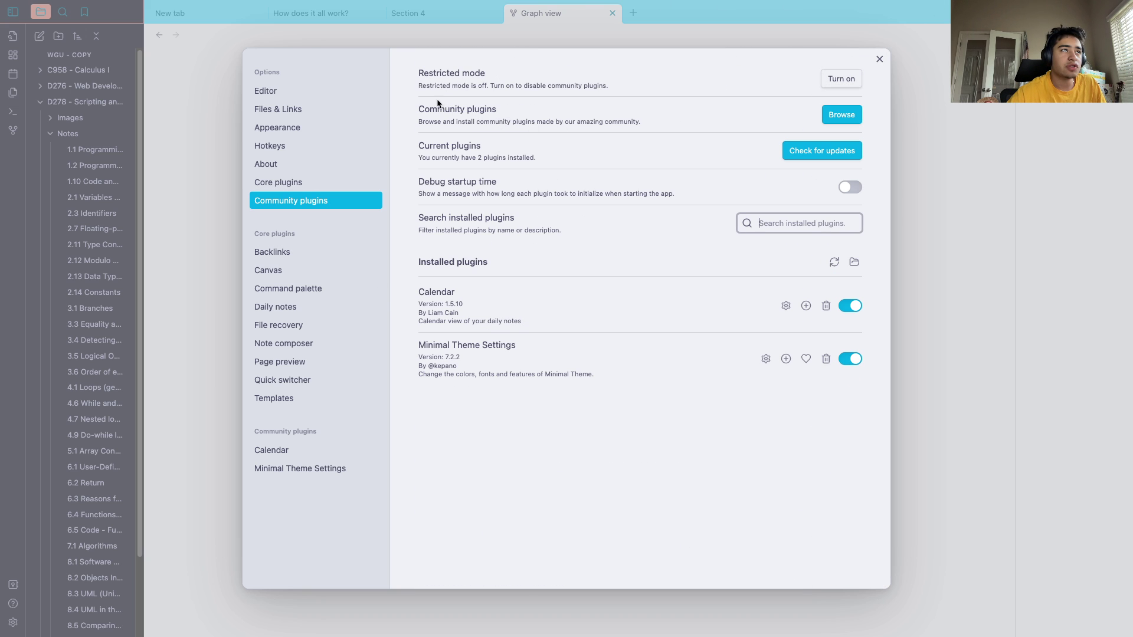
{"action": "left_click", "coordinate": [841, 115]}
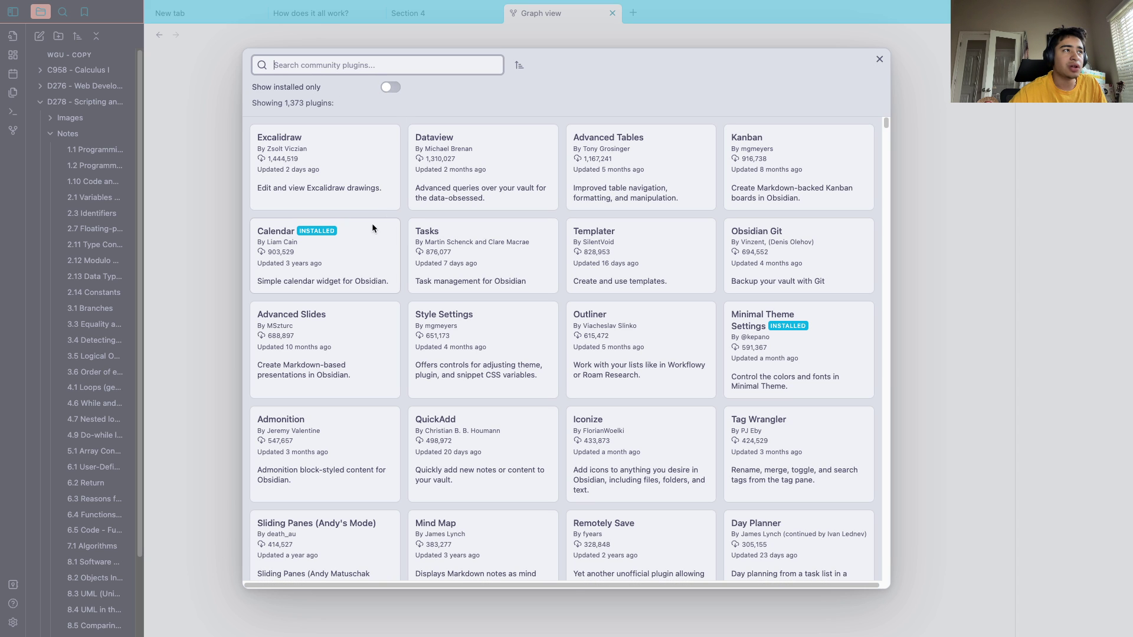
{"action": "left_click", "coordinate": [319, 169]}
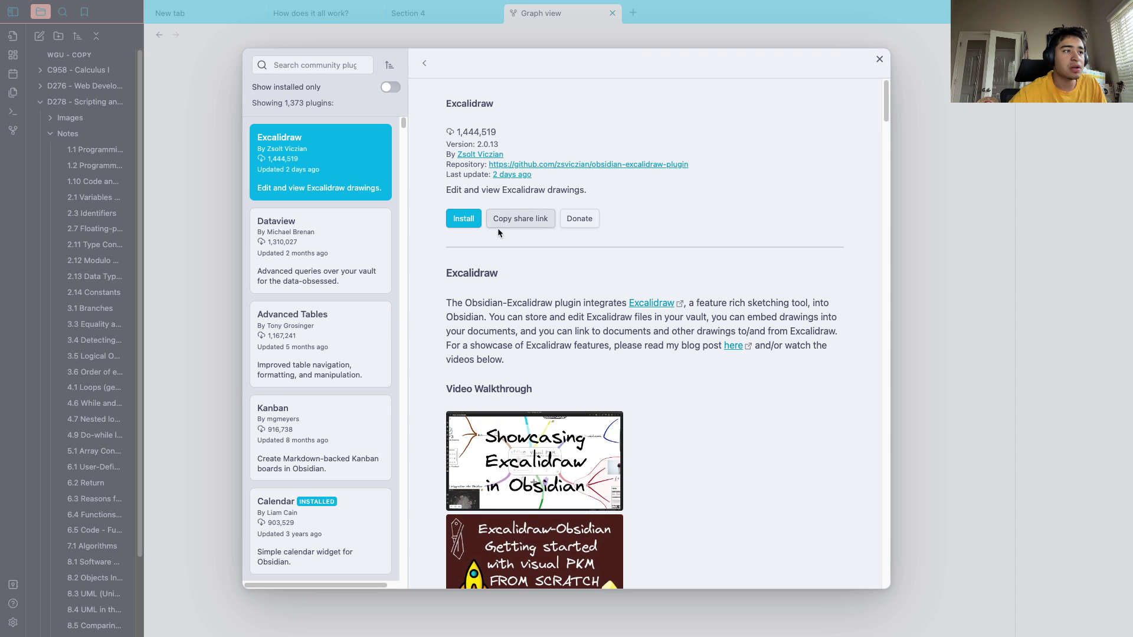
{"action": "scroll", "coordinate": [472, 275], "scroll_direction": "down", "scroll_amount": 5}
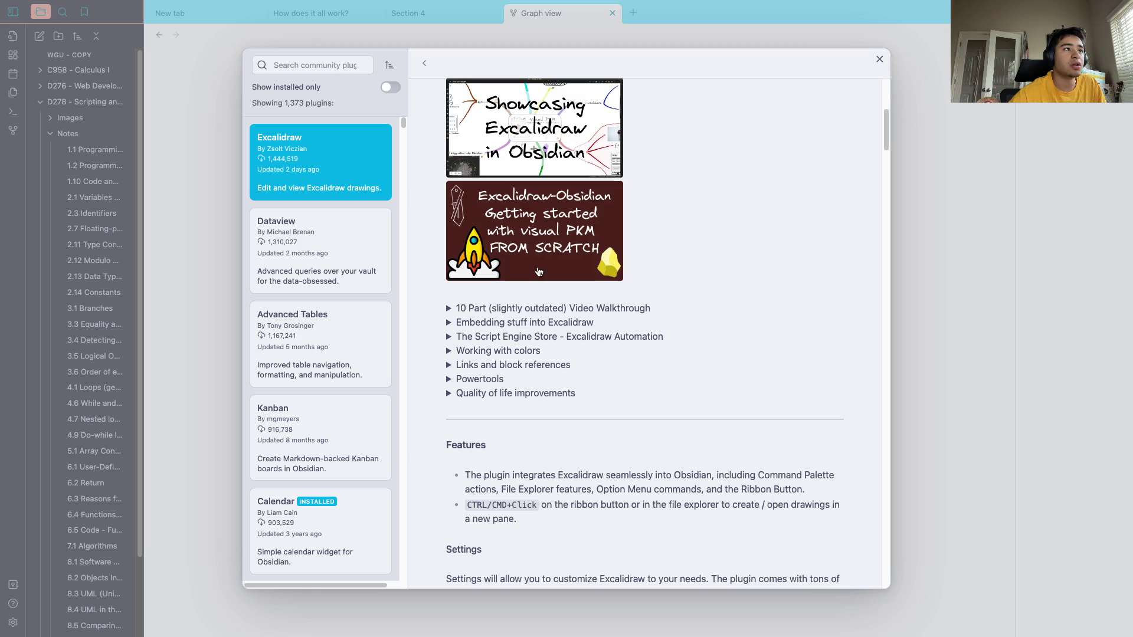
{"action": "scroll", "coordinate": [596, 357], "scroll_direction": "down", "scroll_amount": 10}
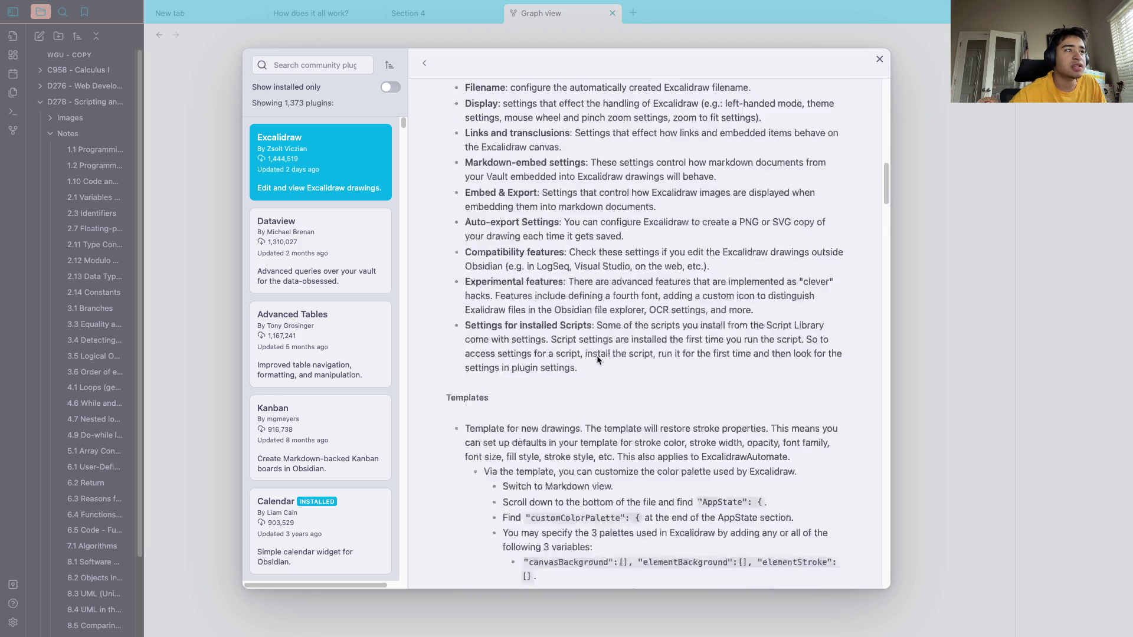
{"action": "scroll", "coordinate": [597, 357], "scroll_direction": "down", "scroll_amount": 10}
{"action": "scroll", "coordinate": [610, 422], "scroll_direction": "down", "scroll_amount": 10}
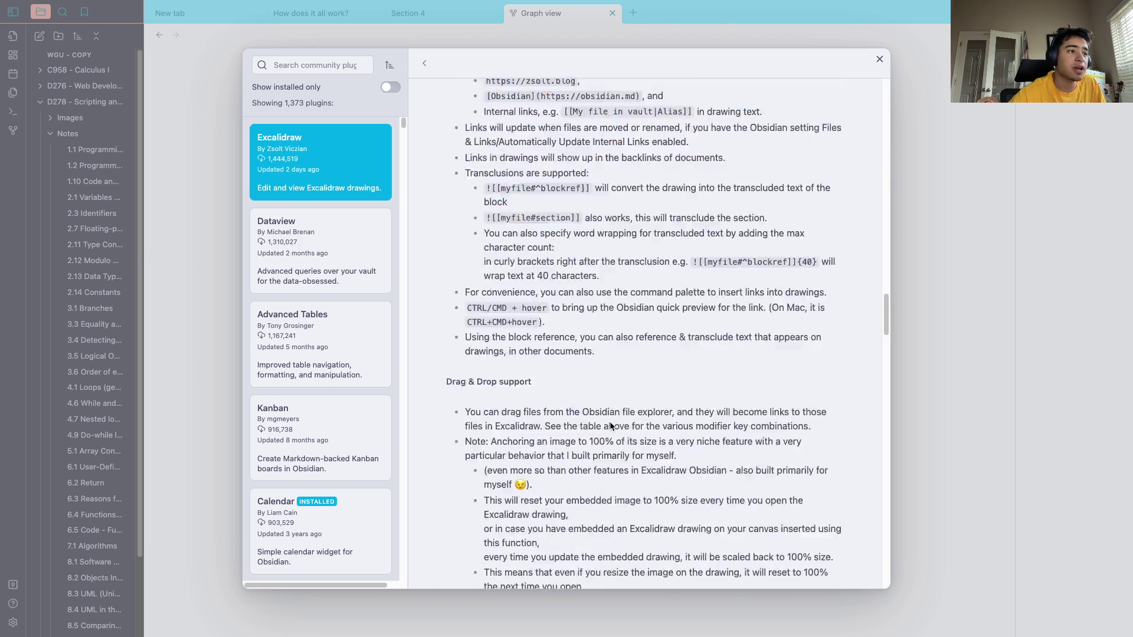
{"action": "scroll", "coordinate": [610, 423], "scroll_direction": "down", "scroll_amount": 5}
{"action": "scroll", "coordinate": [608, 422], "scroll_direction": "down", "scroll_amount": 10}
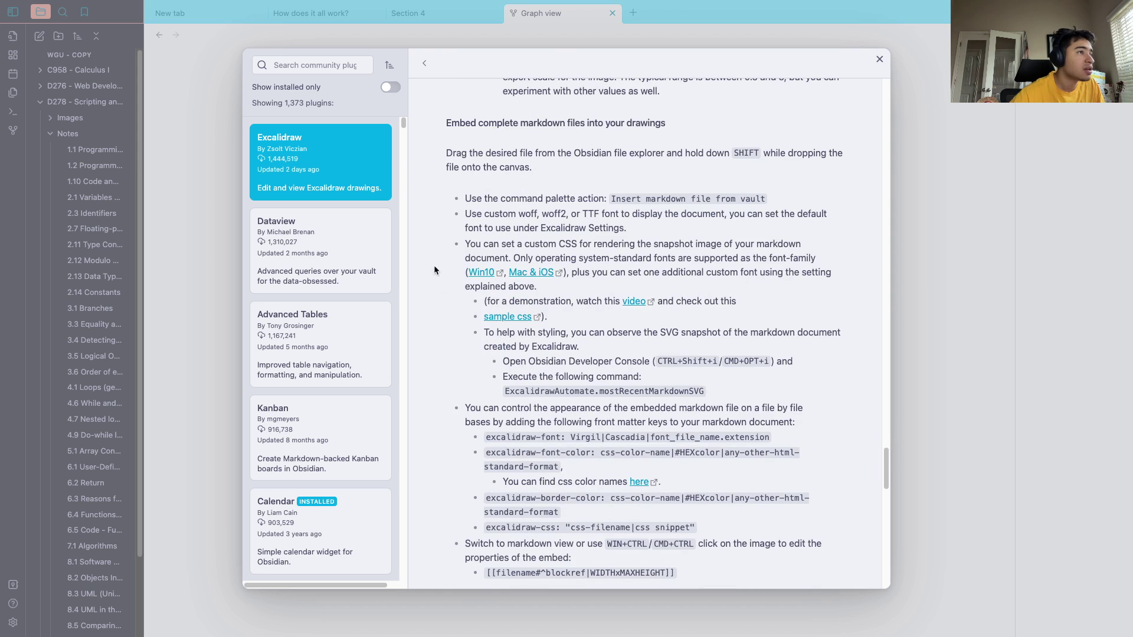
Limit the community plugin catalogue to installed ones, examine the Calendar and Minimal Theme Settings details, and close the catalogue
{"action": "left_click", "coordinate": [390, 89]}
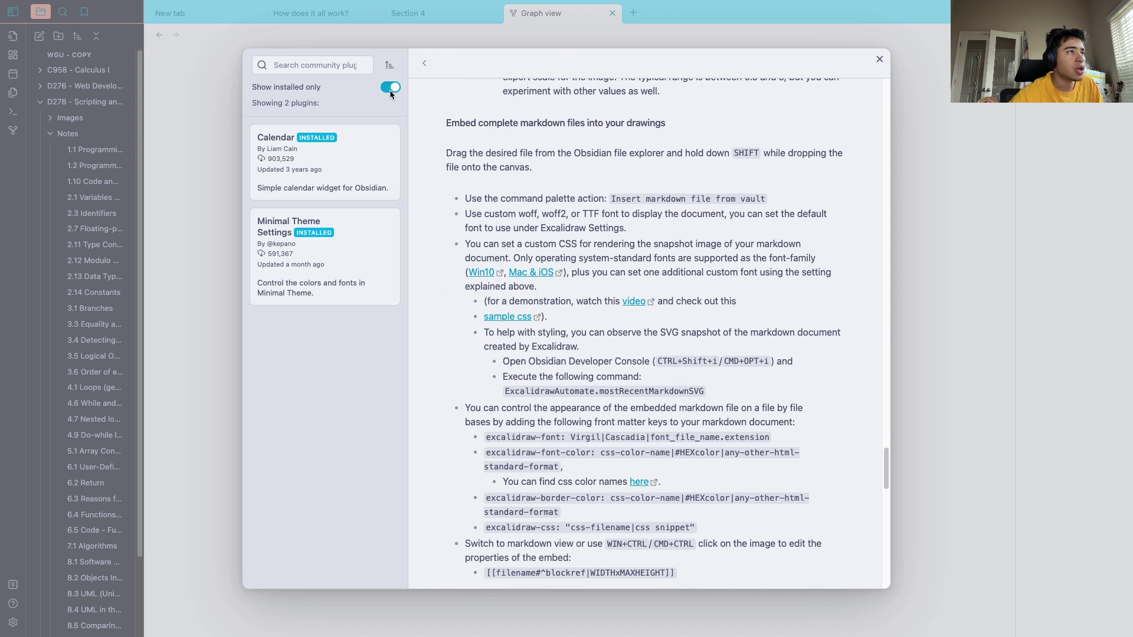
{"action": "left_click", "coordinate": [340, 157]}
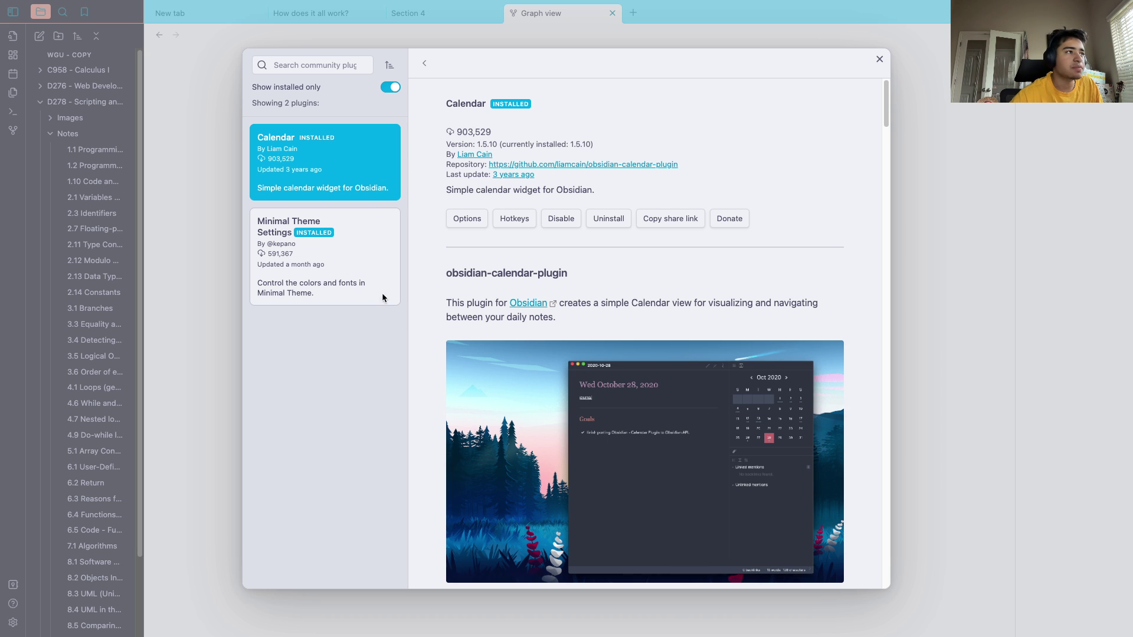
{"action": "left_click", "coordinate": [332, 240]}
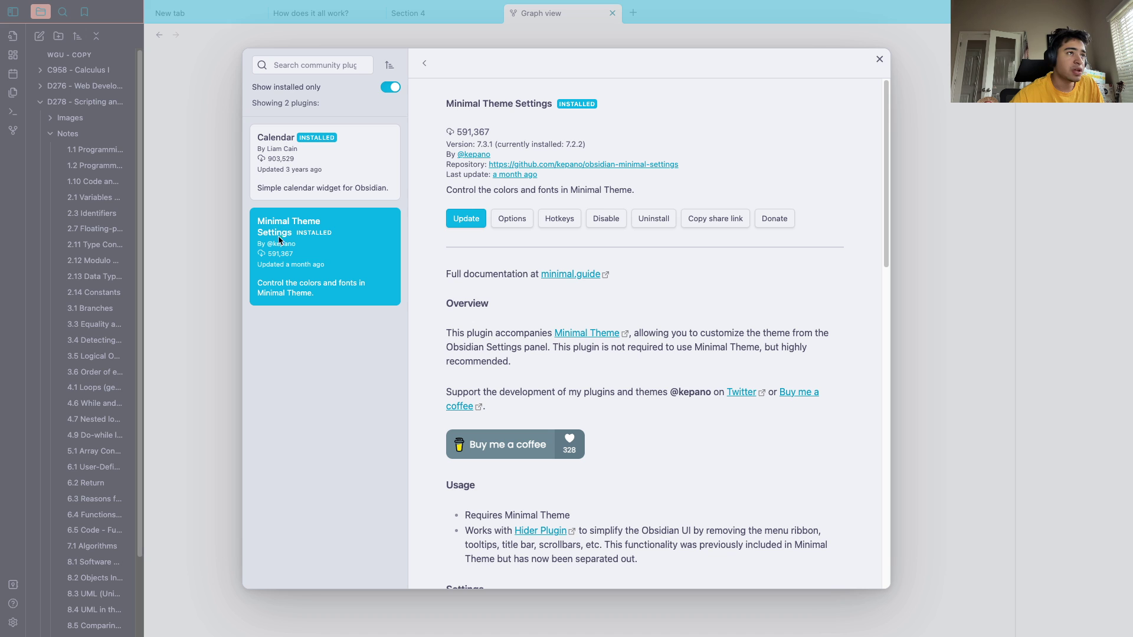
{"action": "scroll", "coordinate": [636, 232], "scroll_direction": "down", "scroll_amount": 10}
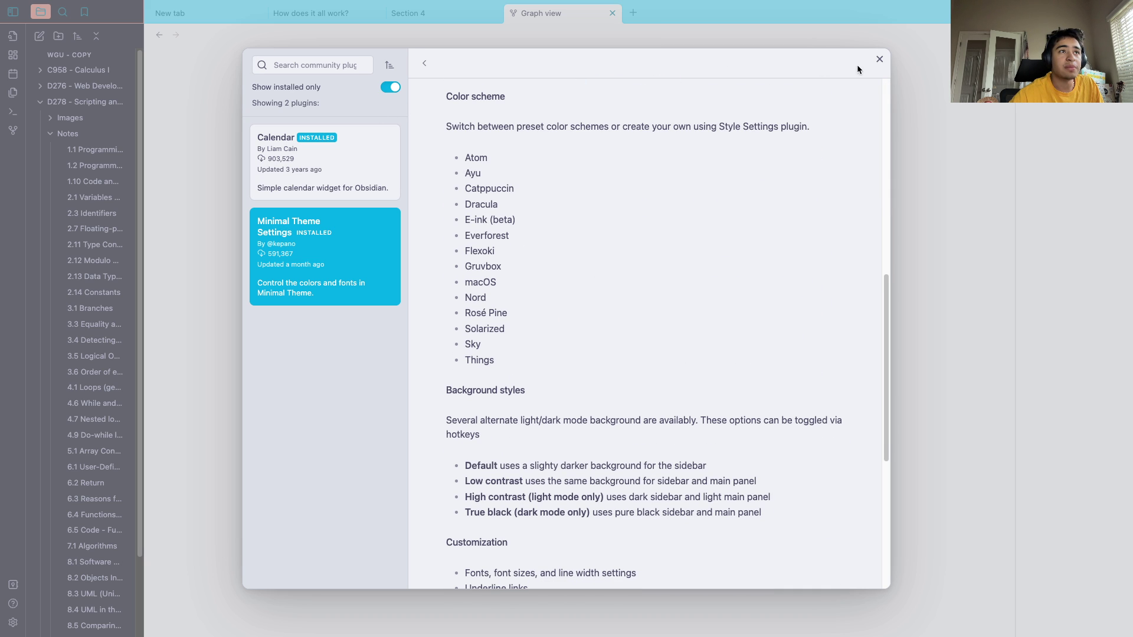
{"action": "left_click", "coordinate": [878, 59]}
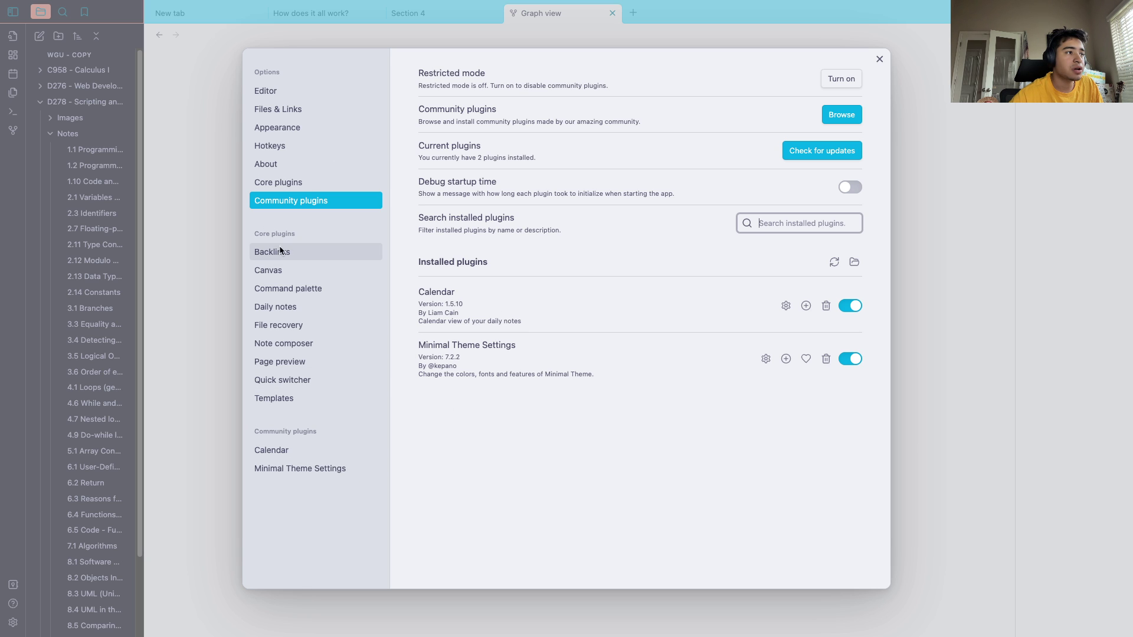
Try the Eink (beta) light mode color scheme in Minimal Theme Settings and switch back to Catppuccin
{"action": "left_click", "coordinate": [291, 469]}
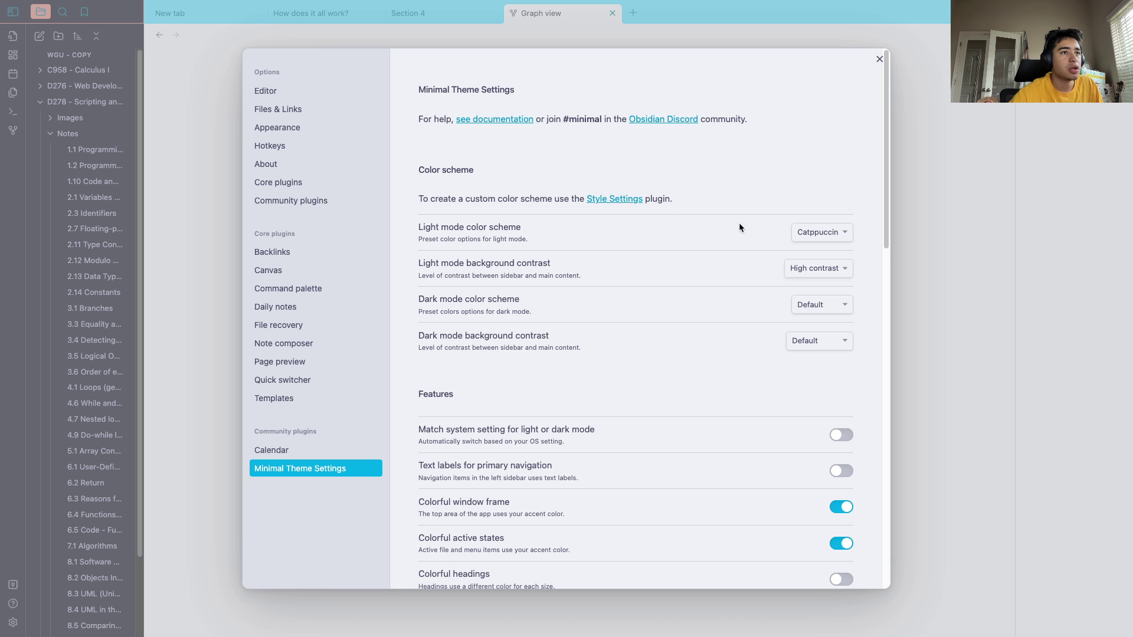
{"action": "left_click", "coordinate": [830, 239]}
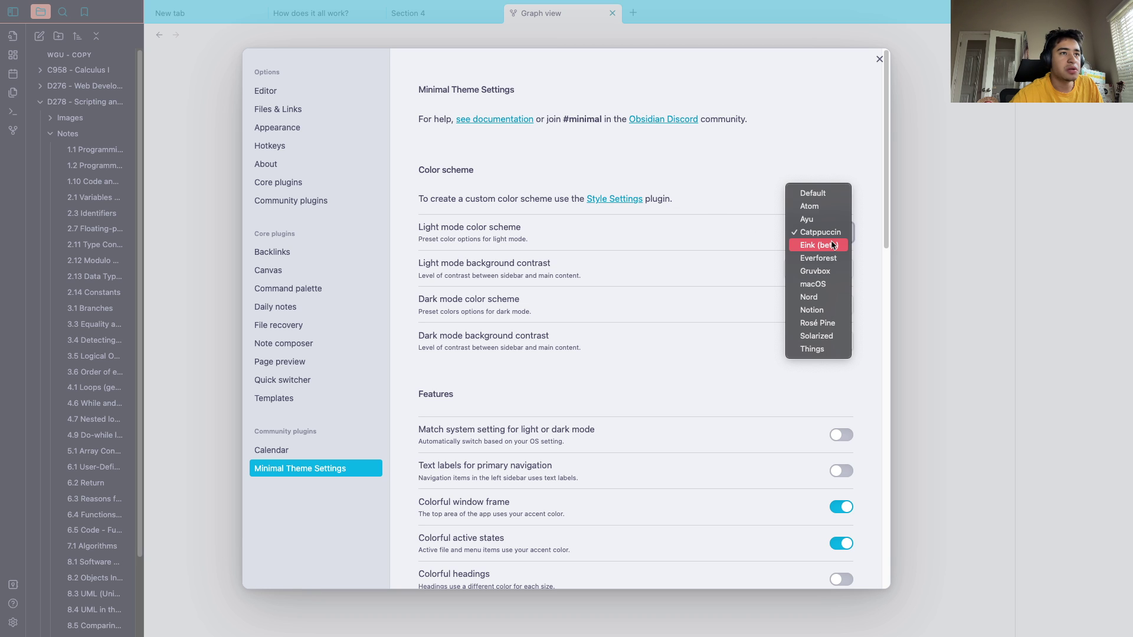
{"action": "left_click", "coordinate": [830, 244]}
{"action": "left_click", "coordinate": [827, 240]}
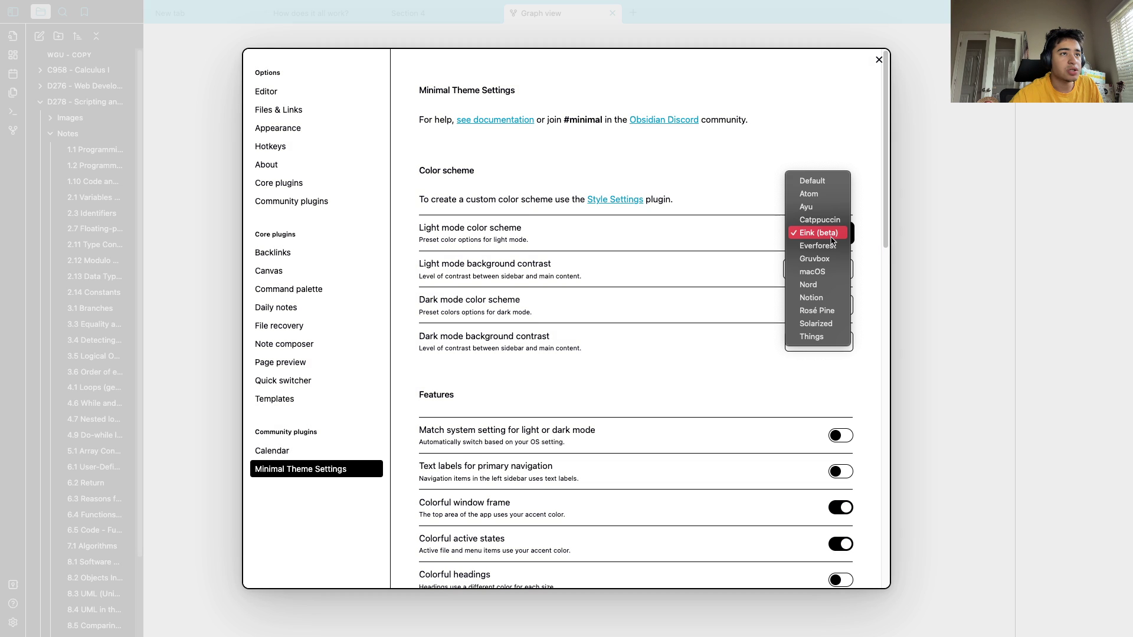
{"action": "left_click", "coordinate": [827, 221]}
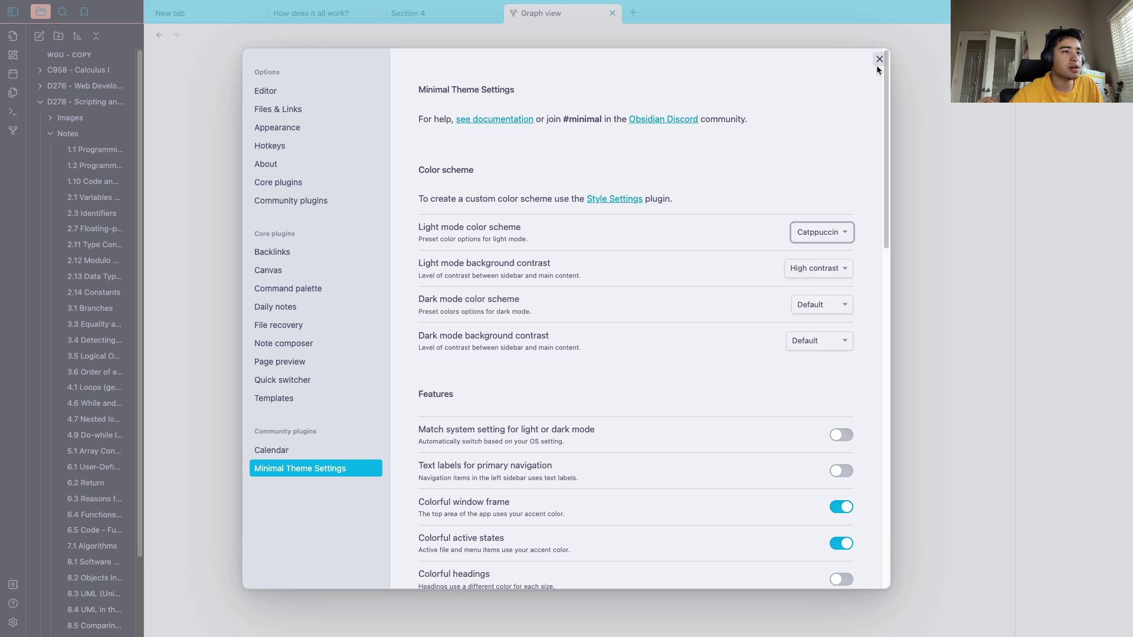
Look through the remaining Minimal Theme Settings options down to the typography section and close the settings
{"action": "scroll", "coordinate": [725, 382], "scroll_direction": "down", "scroll_amount": 20}
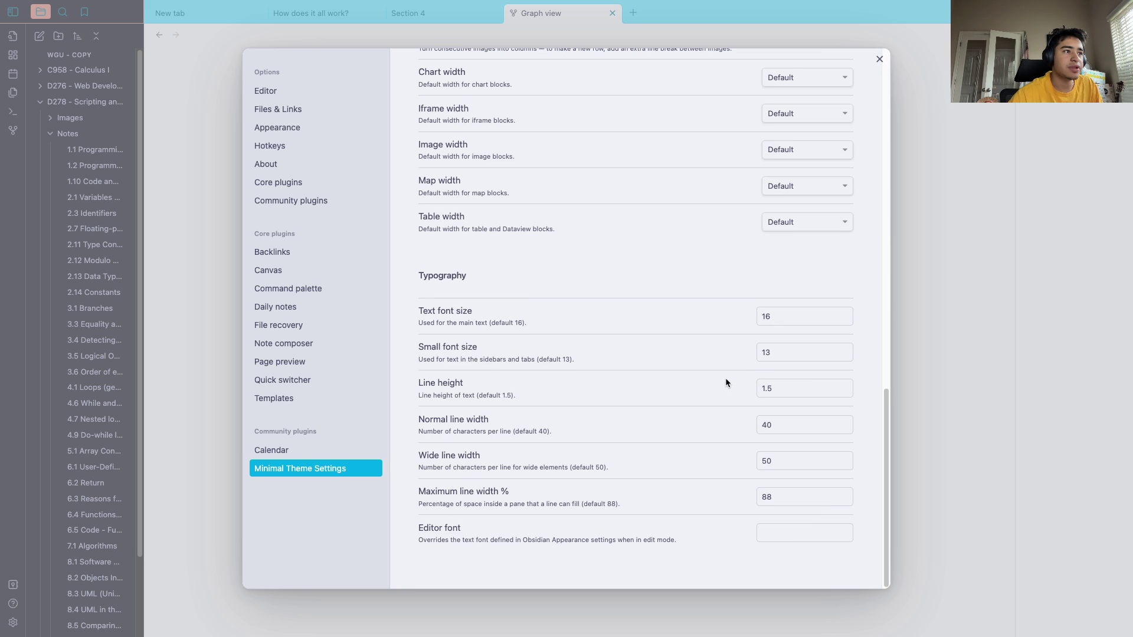
{"action": "scroll", "coordinate": [725, 382], "scroll_direction": "up", "scroll_amount": 20}
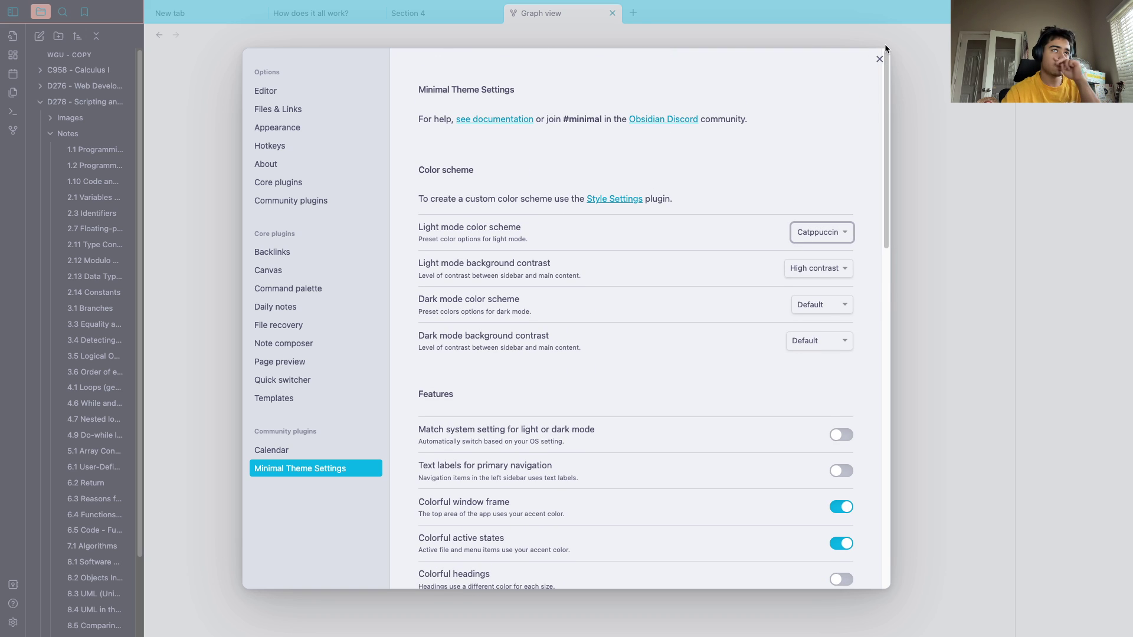
{"action": "left_click", "coordinate": [877, 58]}
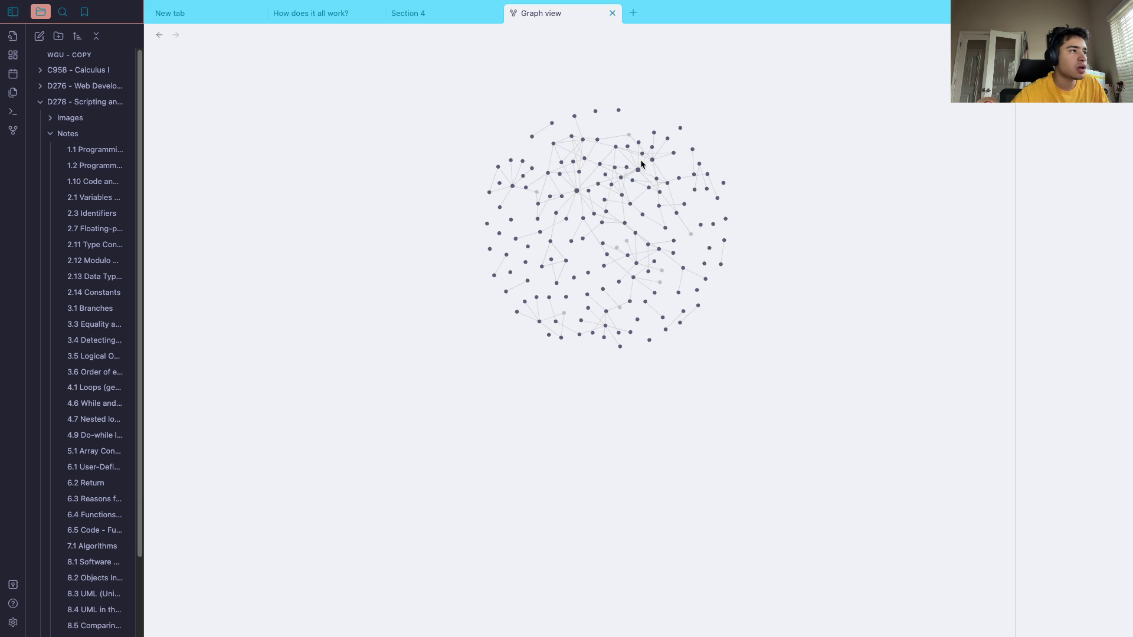
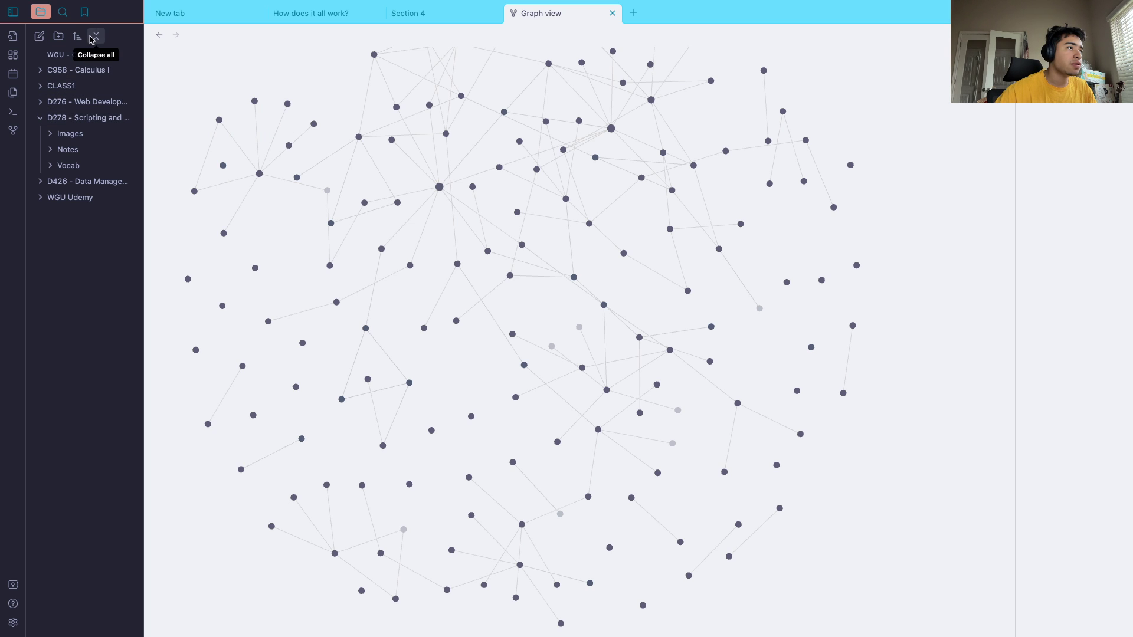
Create a folder named "class1 subfolder" and move it into the CLASS1 folder
{"action": "left_click", "coordinate": [59, 37]}
{"action": "type", "text": "calss1"}
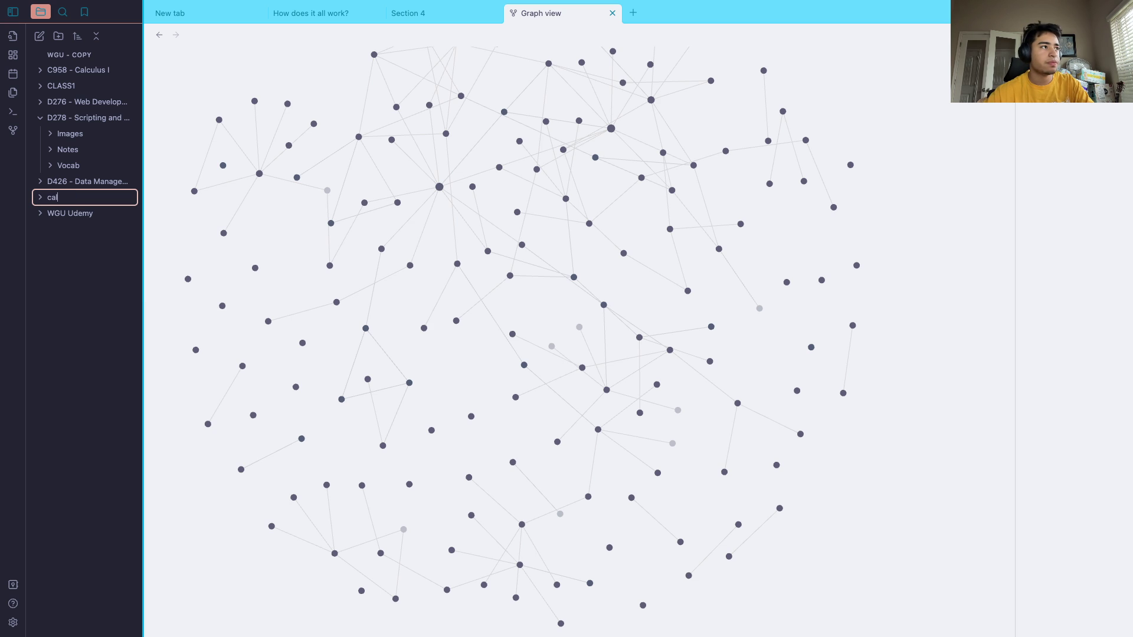
{"action": "key", "text": "BackSpace"}
{"action": "key", "text": "BackSpace"}
{"action": "key", "text": "BackSpace"}
{"action": "key", "text": "BackSpace"}
{"action": "type", "text": "class1 subflod"}
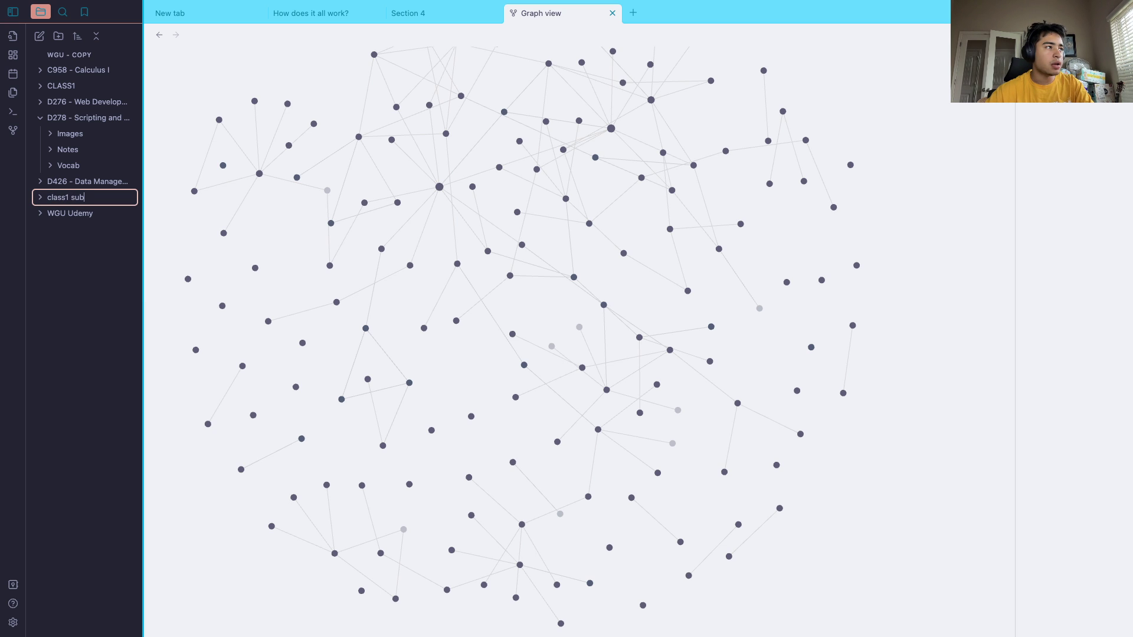
{"action": "key", "text": "BackSpace"}
{"action": "key", "text": "BackSpace"}
{"action": "type", "text": "lder"}
{"action": "key", "text": "Return"}
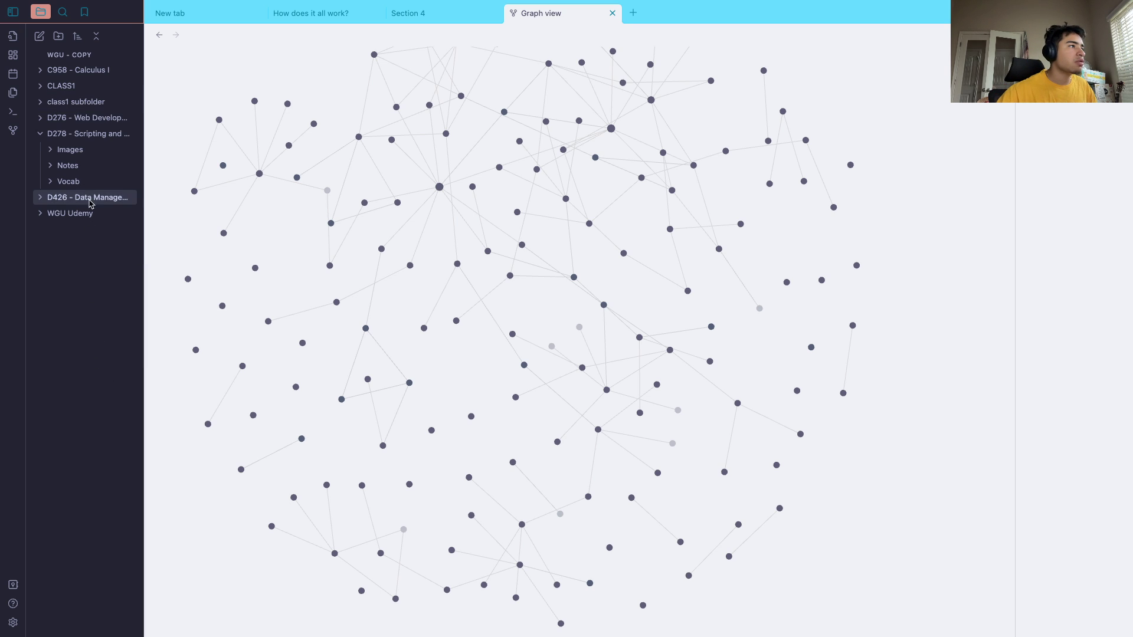
{"action": "left_click_drag", "start_coordinate": [83, 102], "coordinate": [71, 88]}
{"action": "left_click", "coordinate": [52, 88]}
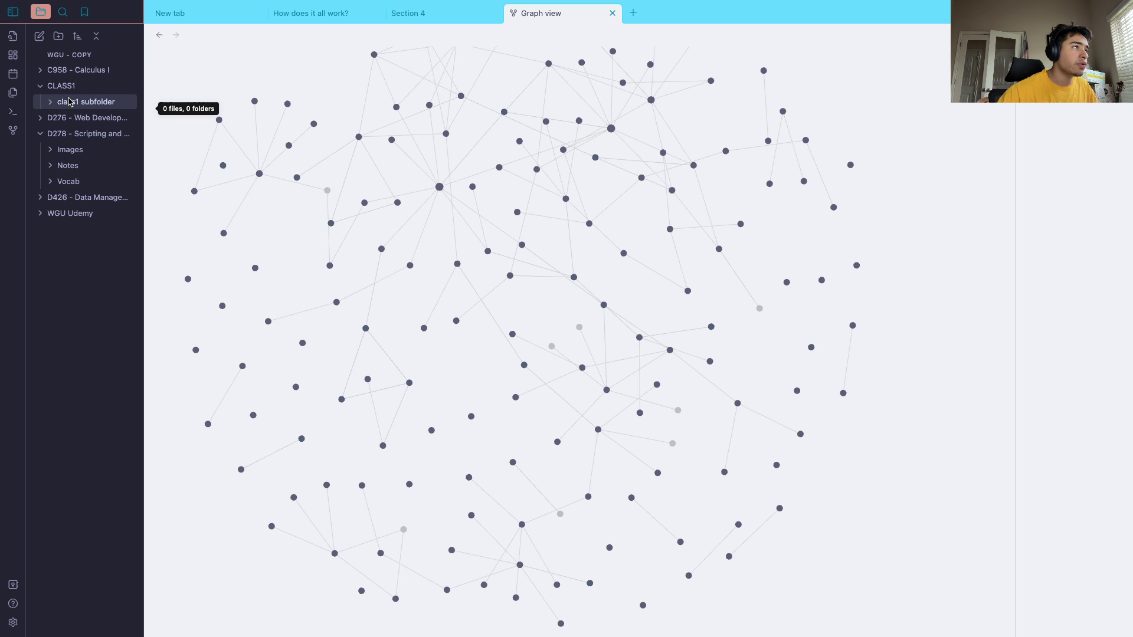
Create a note titled "NOTE 1", move it into class1 subfolder, and expand that folder to show it
{"action": "left_click", "coordinate": [40, 38]}
{"action": "type", "text": "NOTE 1"}
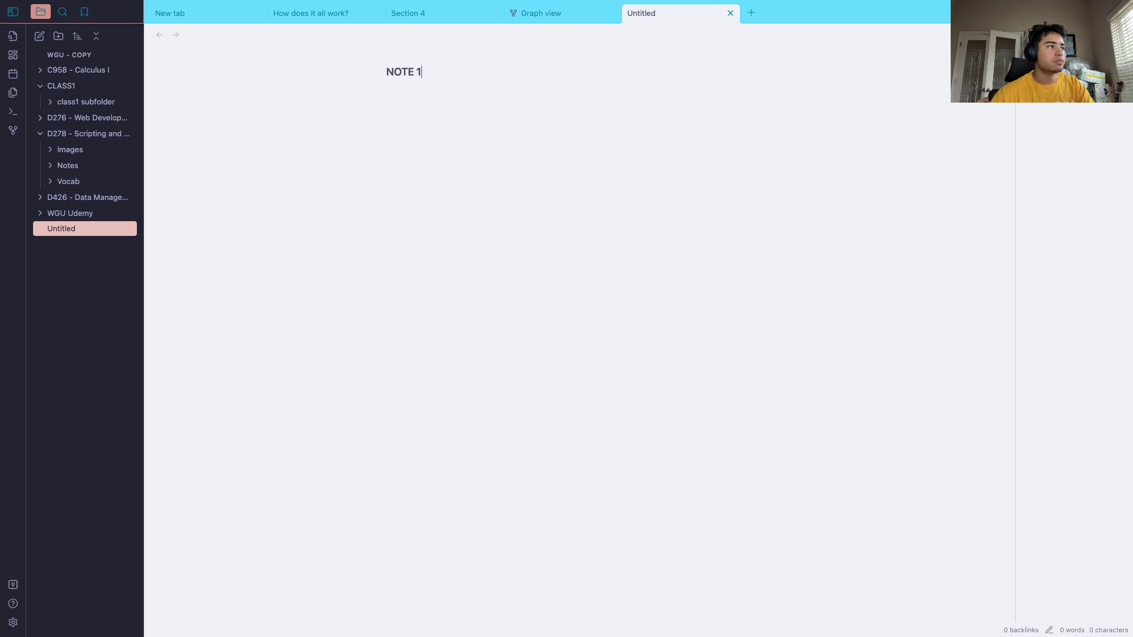
{"action": "key", "text": "Return"}
{"action": "left_click_drag", "start_coordinate": [65, 228], "coordinate": [81, 102]}
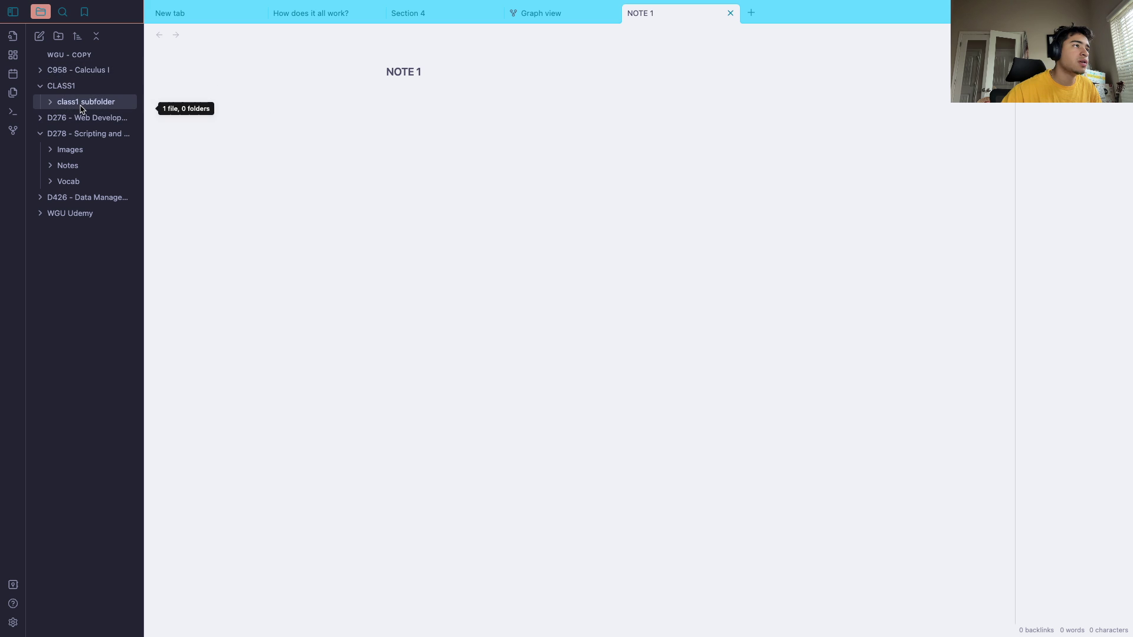
{"action": "left_click", "coordinate": [77, 106]}
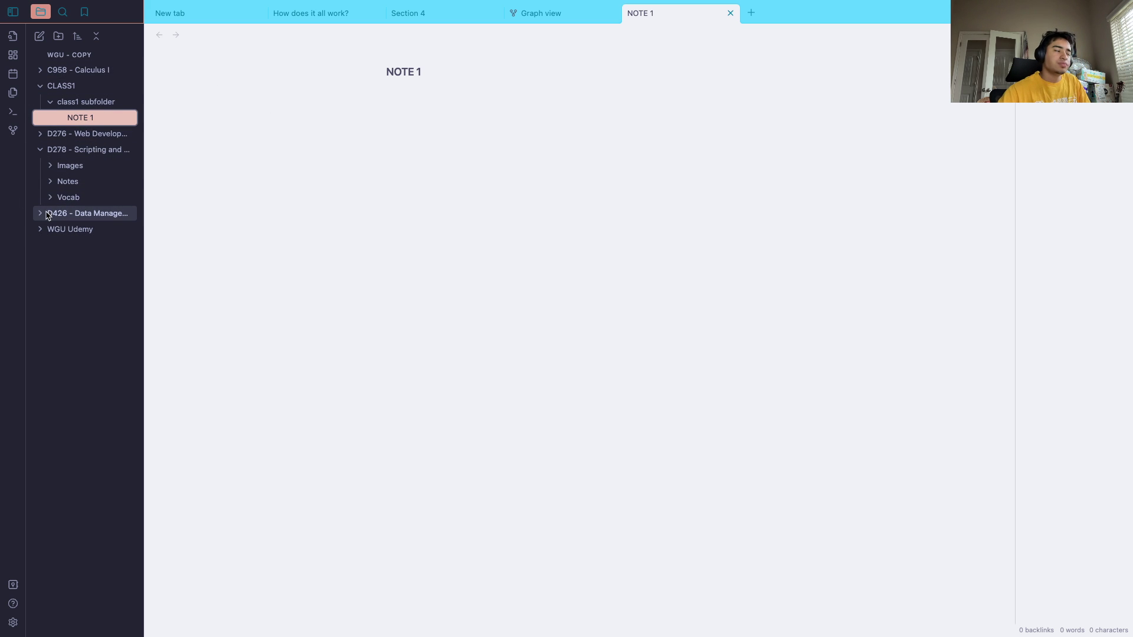
View the first few pasted images in the D278 class's Images folder and collapse the folder
{"action": "left_click", "coordinate": [85, 170]}
{"action": "left_click", "coordinate": [101, 184]}
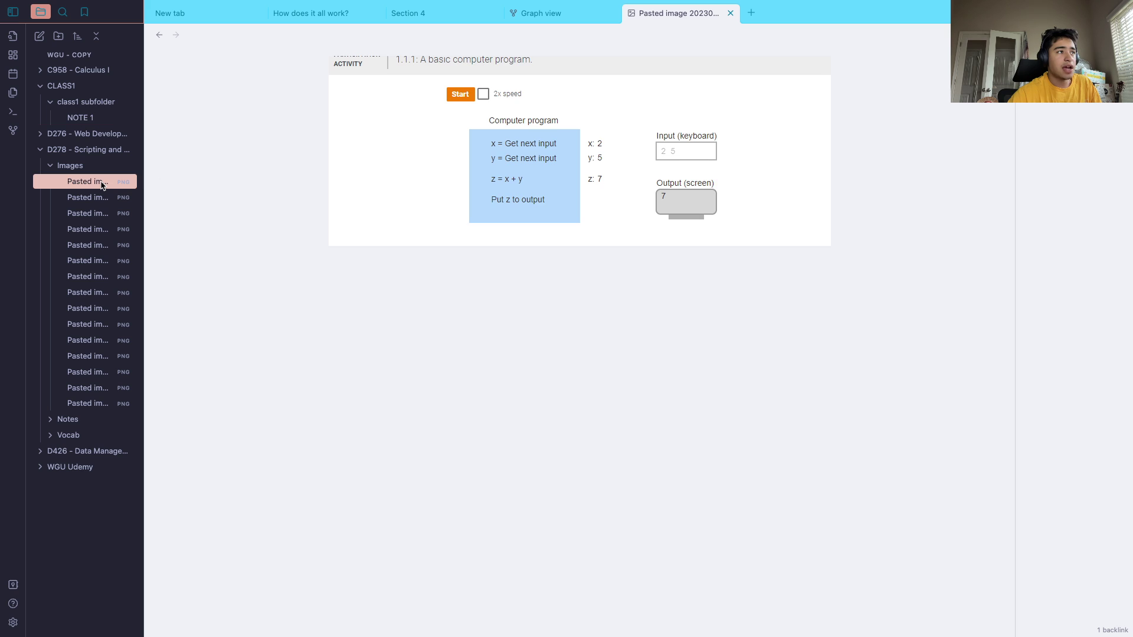
{"action": "left_click", "coordinate": [105, 198]}
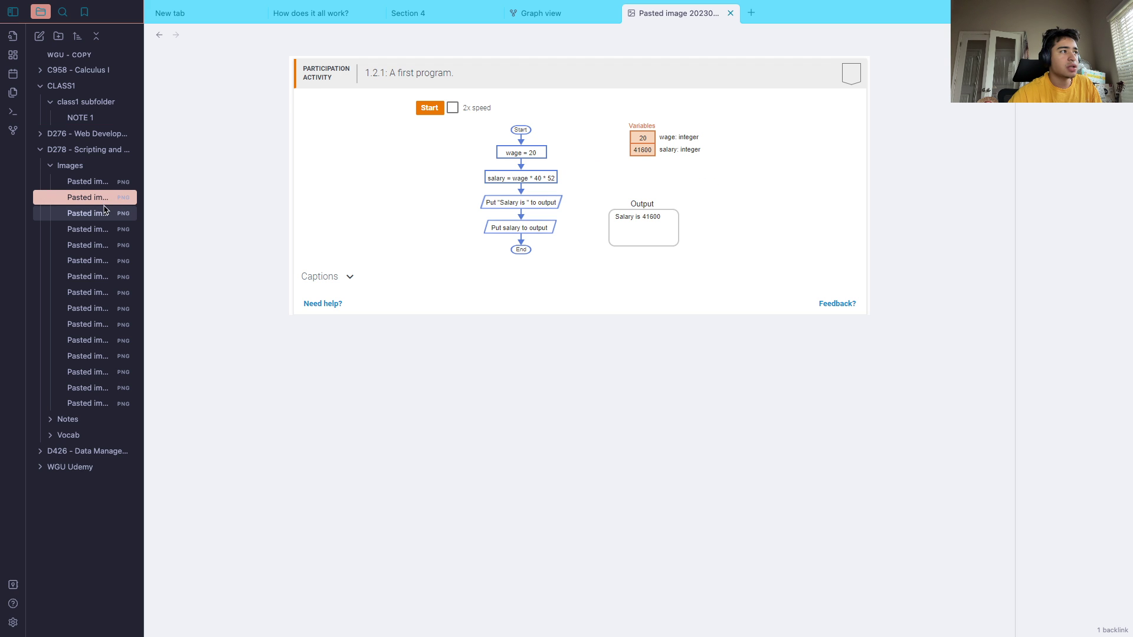
{"action": "left_click", "coordinate": [107, 213]}
{"action": "left_click", "coordinate": [110, 231]}
{"action": "left_click", "coordinate": [109, 215]}
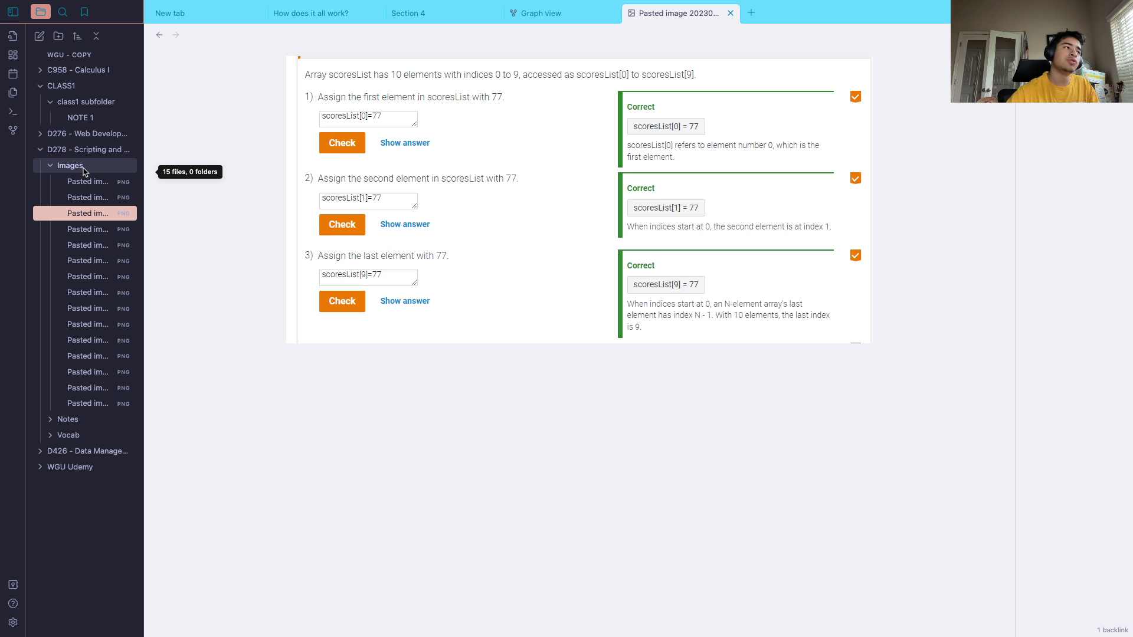
{"action": "left_click", "coordinate": [83, 169]}
Open the 1.1 Programming (general) note from the D278 Notes folder and collapse that folder
{"action": "left_click", "coordinate": [84, 184]}
{"action": "left_click", "coordinate": [95, 197]}
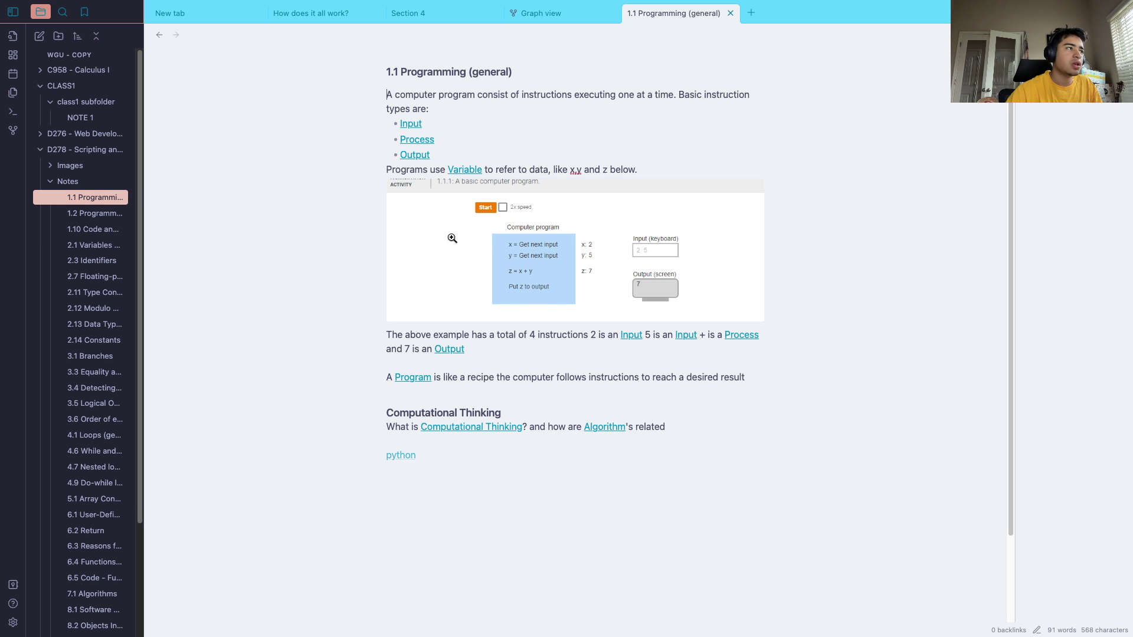
{"action": "left_click", "coordinate": [65, 181]}
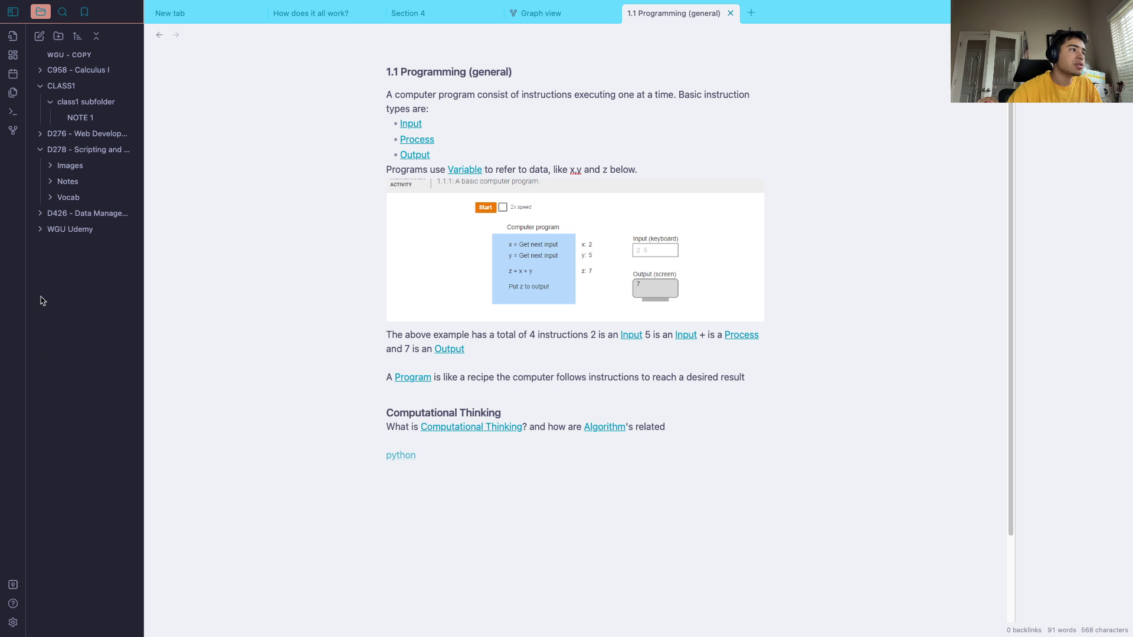
Look into the D278 Images folder and the D276 class's d276 imgs folder, and reopen the D278 Notes folder
{"action": "left_click", "coordinate": [66, 166]}
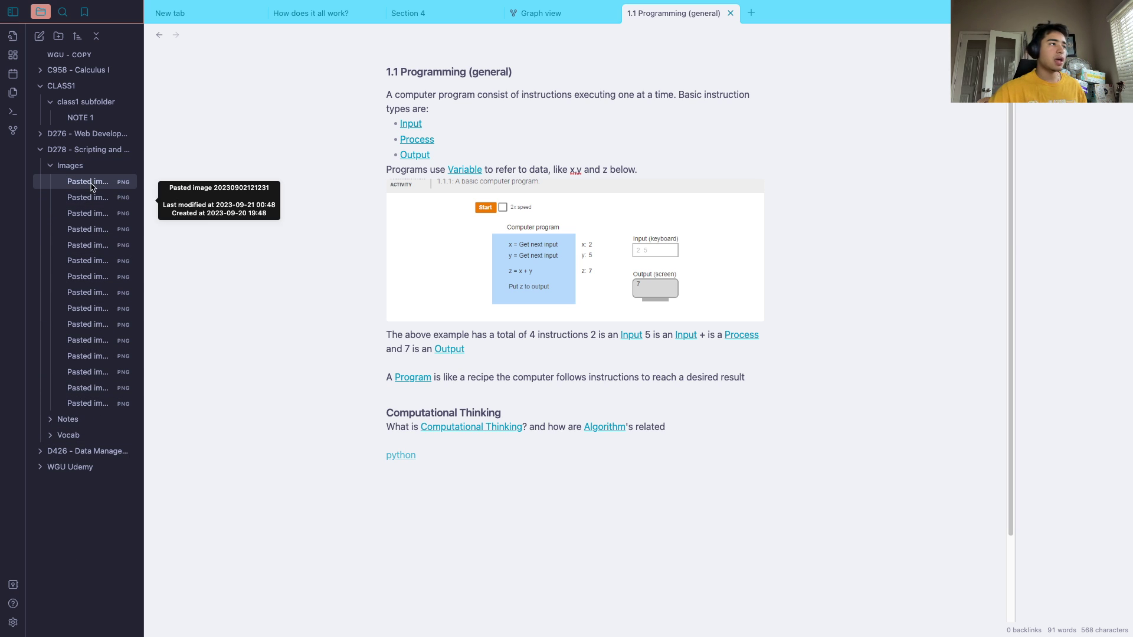
{"action": "left_click", "coordinate": [51, 166]}
{"action": "left_click", "coordinate": [40, 135]}
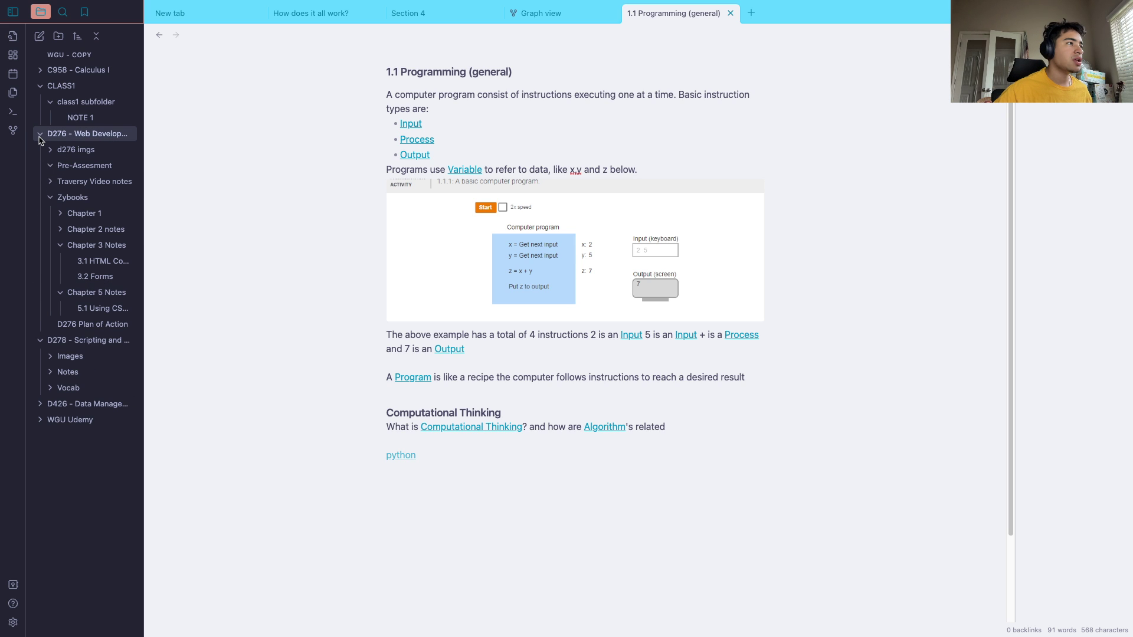
{"action": "left_click", "coordinate": [50, 151]}
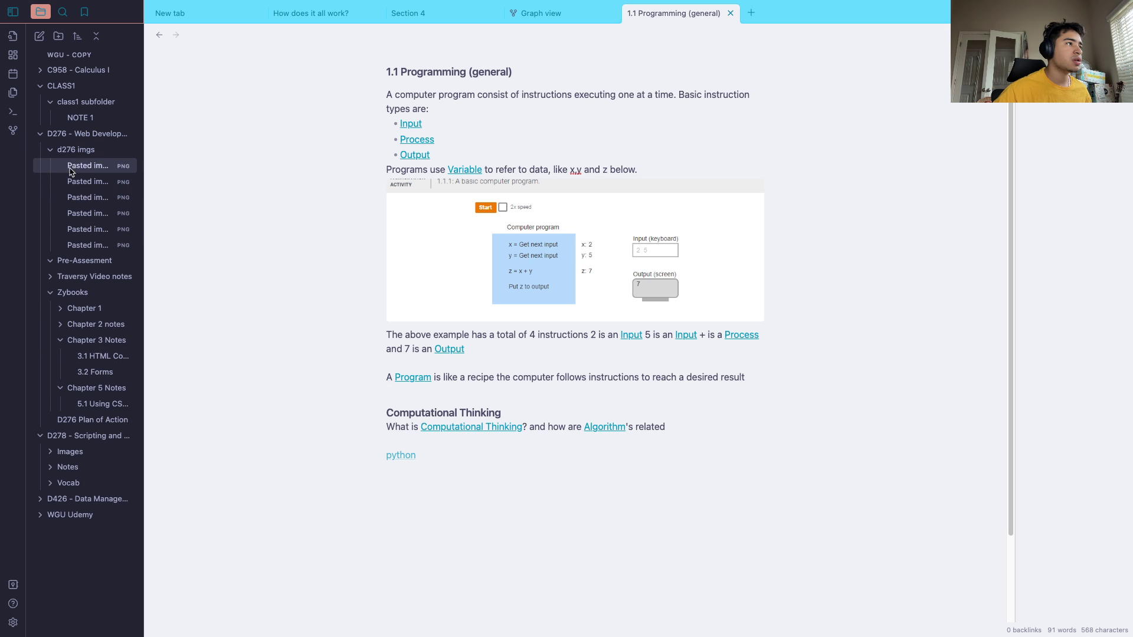
{"action": "left_click", "coordinate": [41, 134]}
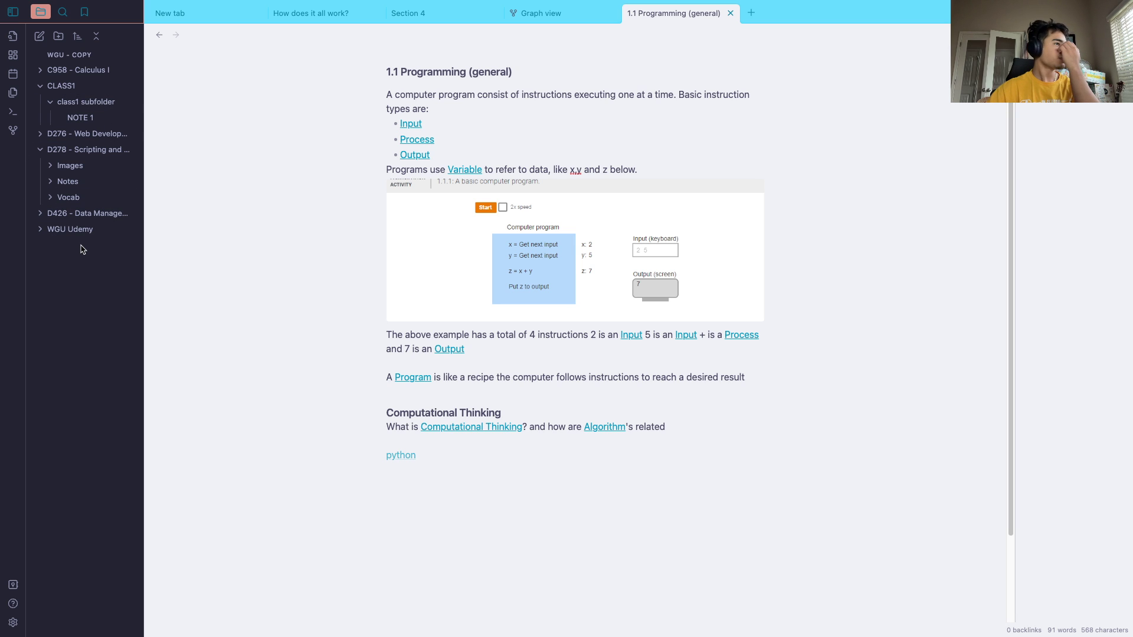
{"action": "left_click", "coordinate": [80, 183]}
{"action": "left_click", "coordinate": [54, 184]}
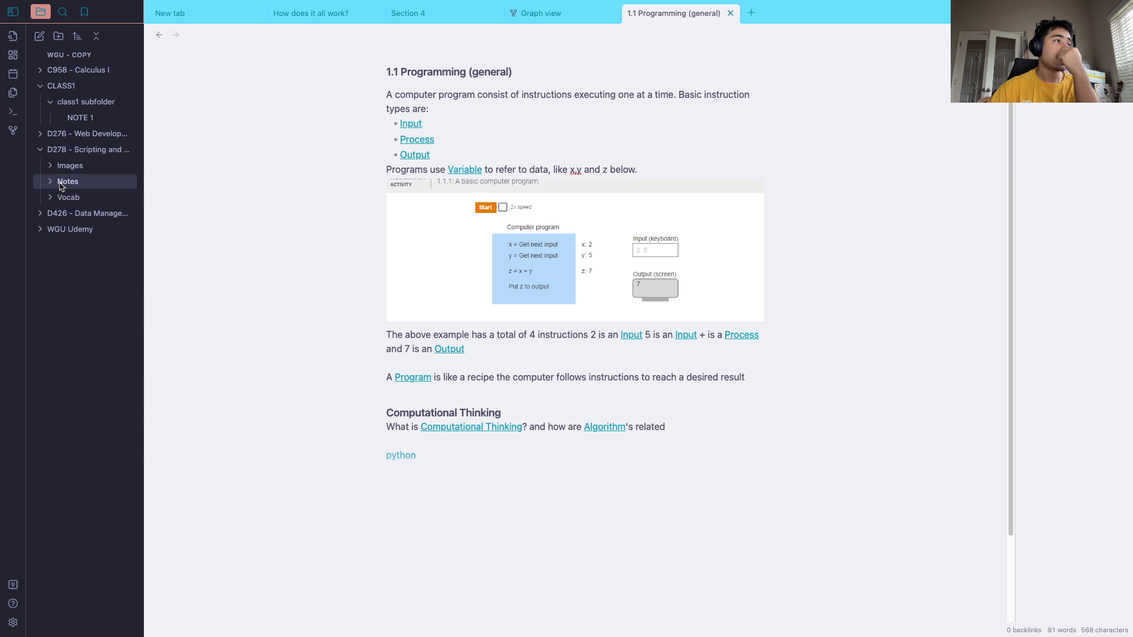
{"action": "left_click", "coordinate": [86, 184]}
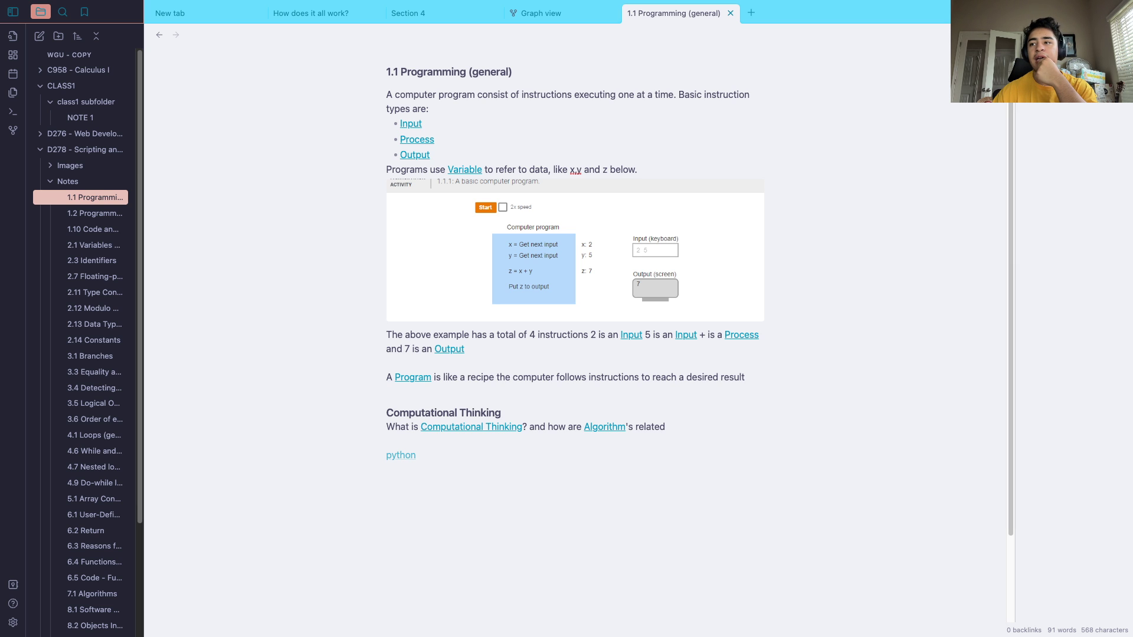
Switch to the Obsidian Help site in the browser and read through the Internal links page
{"action": "key", "text": "super+Tab"}
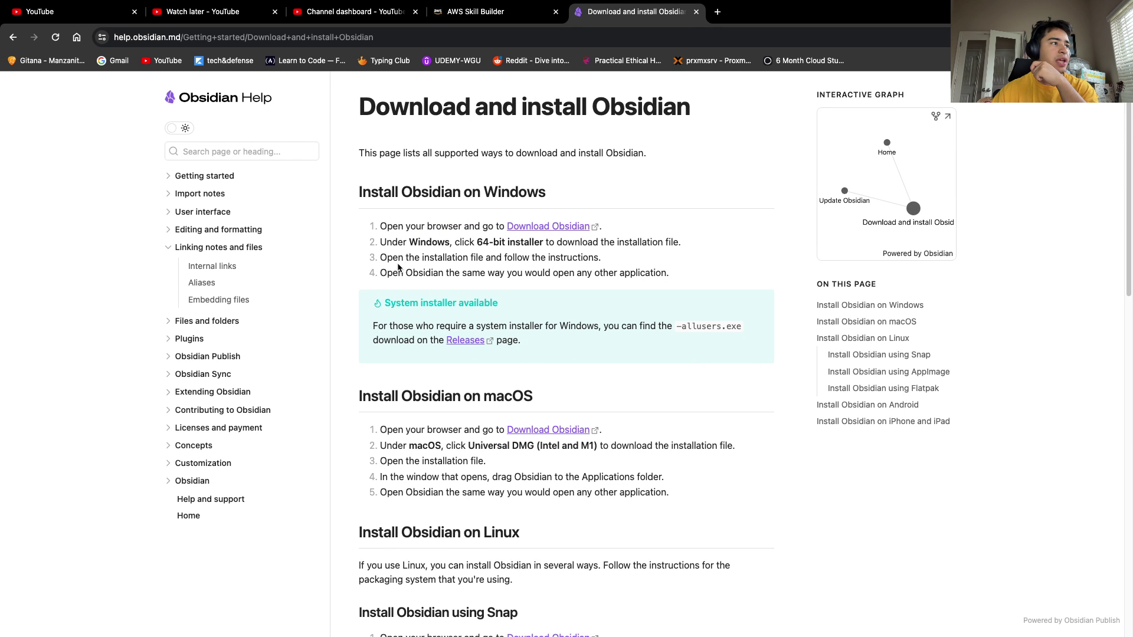
{"action": "left_click", "coordinate": [212, 266]}
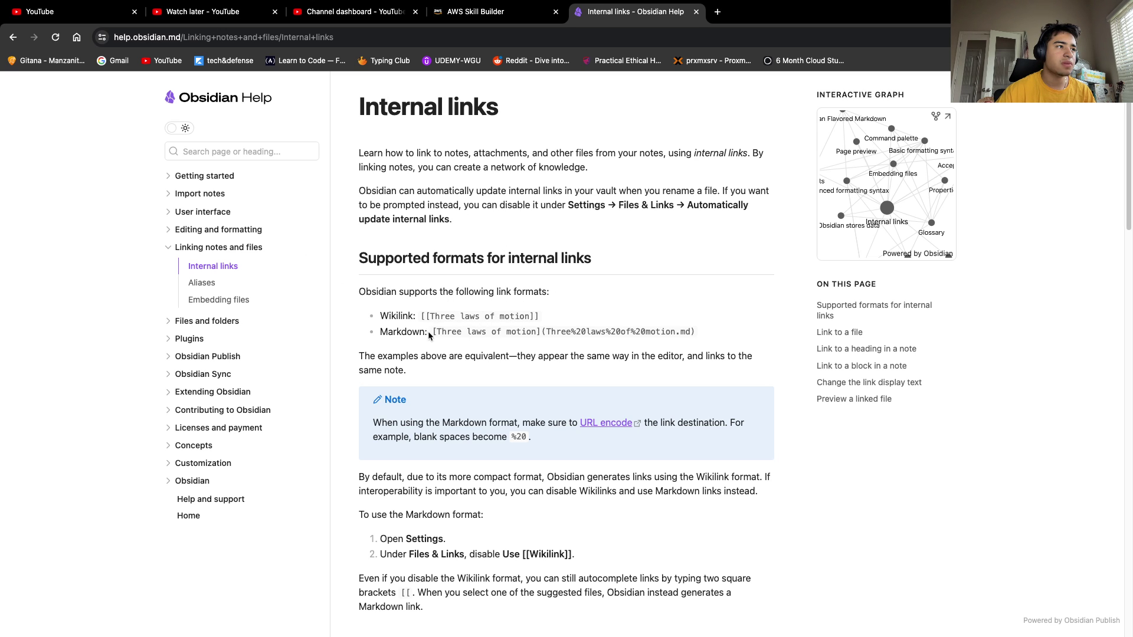
{"action": "scroll", "coordinate": [512, 379], "scroll_direction": "down", "scroll_amount": 8}
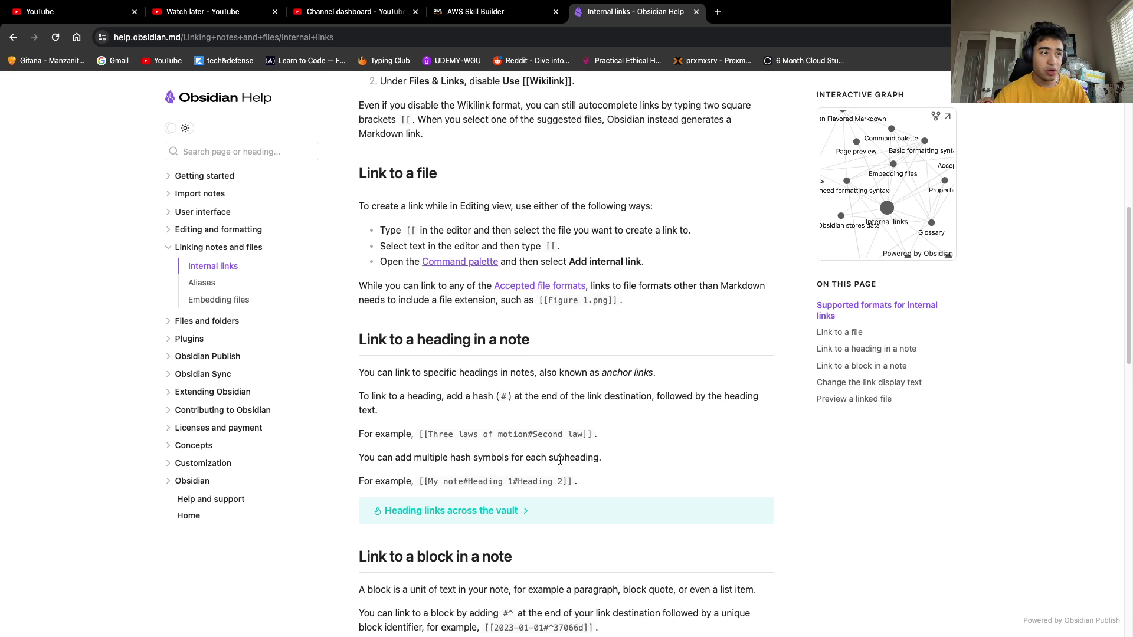
{"action": "scroll", "coordinate": [560, 460], "scroll_direction": "down", "scroll_amount": 6}
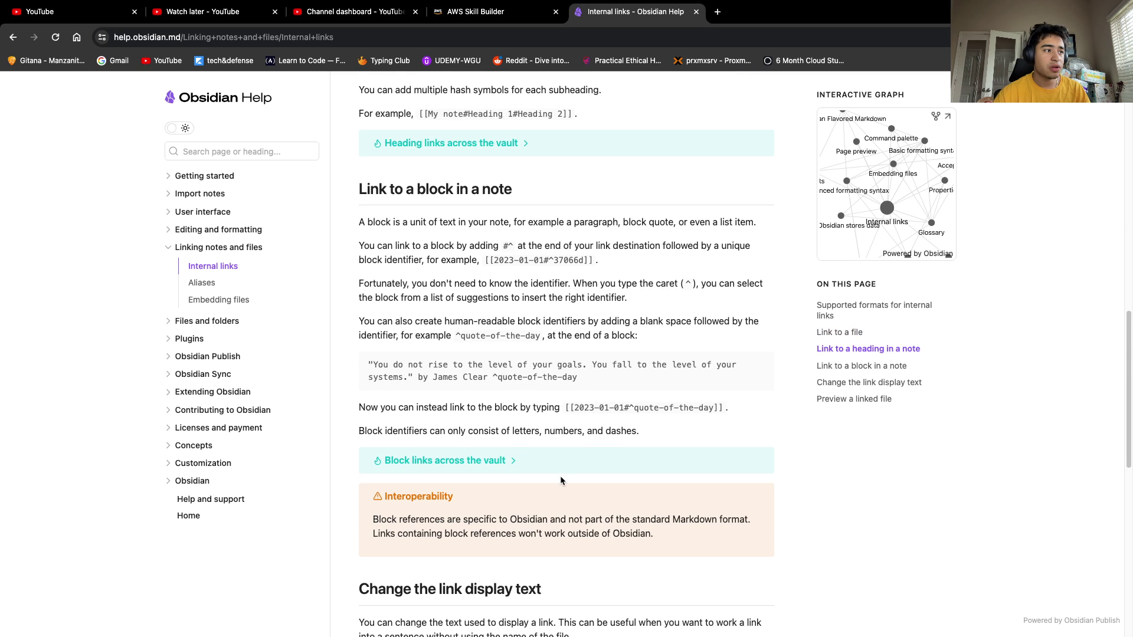
{"action": "scroll", "coordinate": [561, 477], "scroll_direction": "down", "scroll_amount": 10}
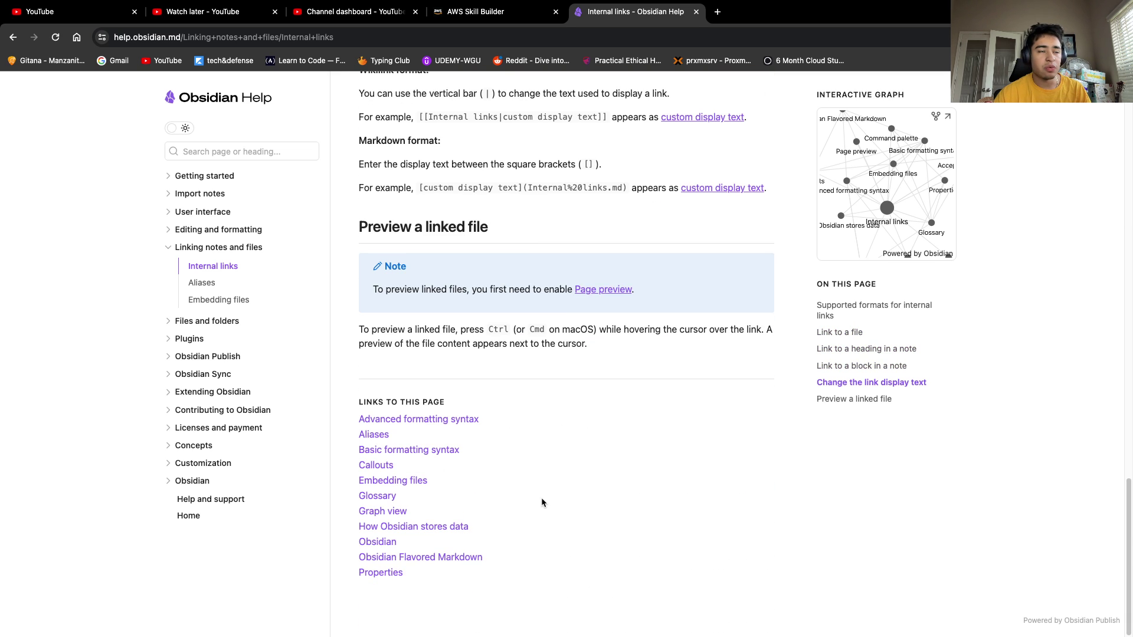
{"action": "scroll", "coordinate": [540, 498], "scroll_direction": "up", "scroll_amount": 9}
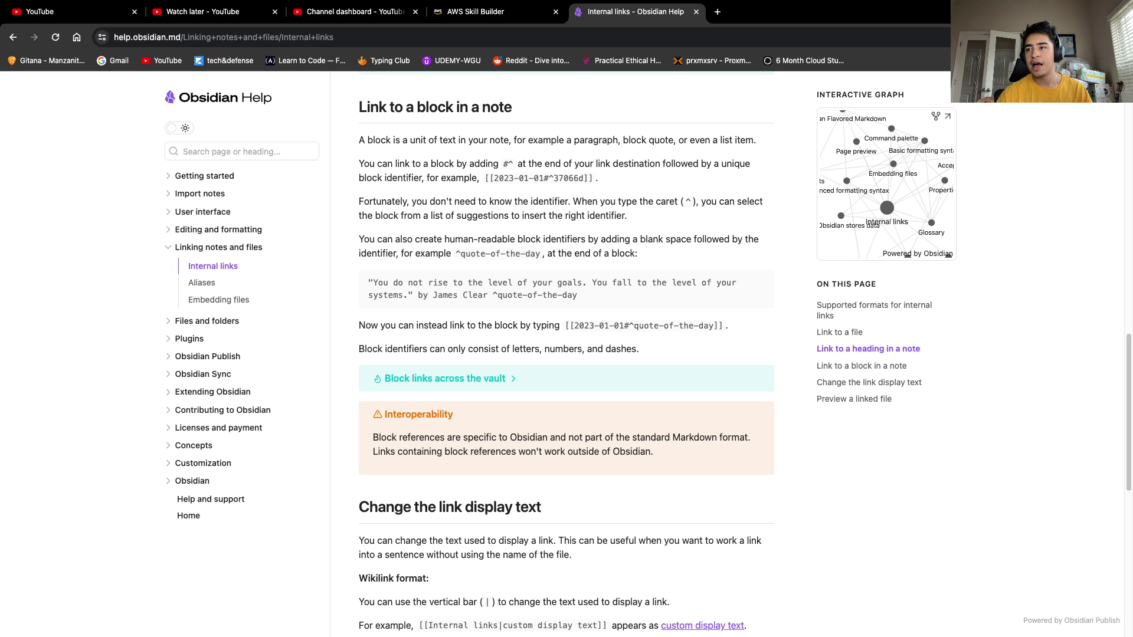
Switch back to Obsidian, follow the Input link in the 1.1 Programming (general) note, and return to that note
{"action": "key", "text": "super+Tab"}
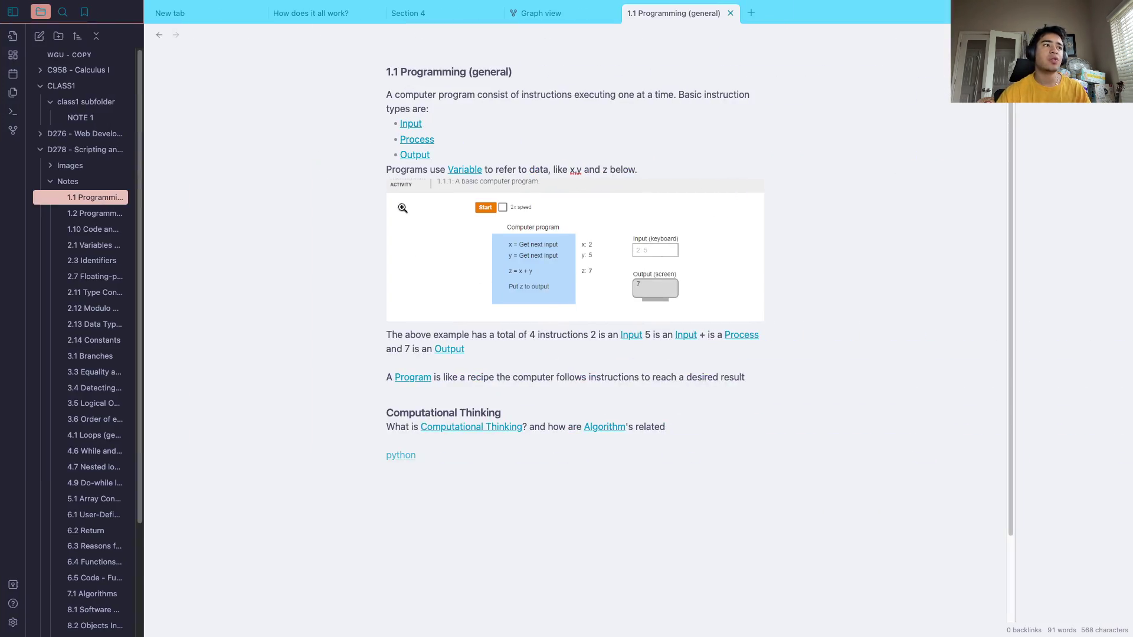
{"action": "left_click", "coordinate": [400, 125]}
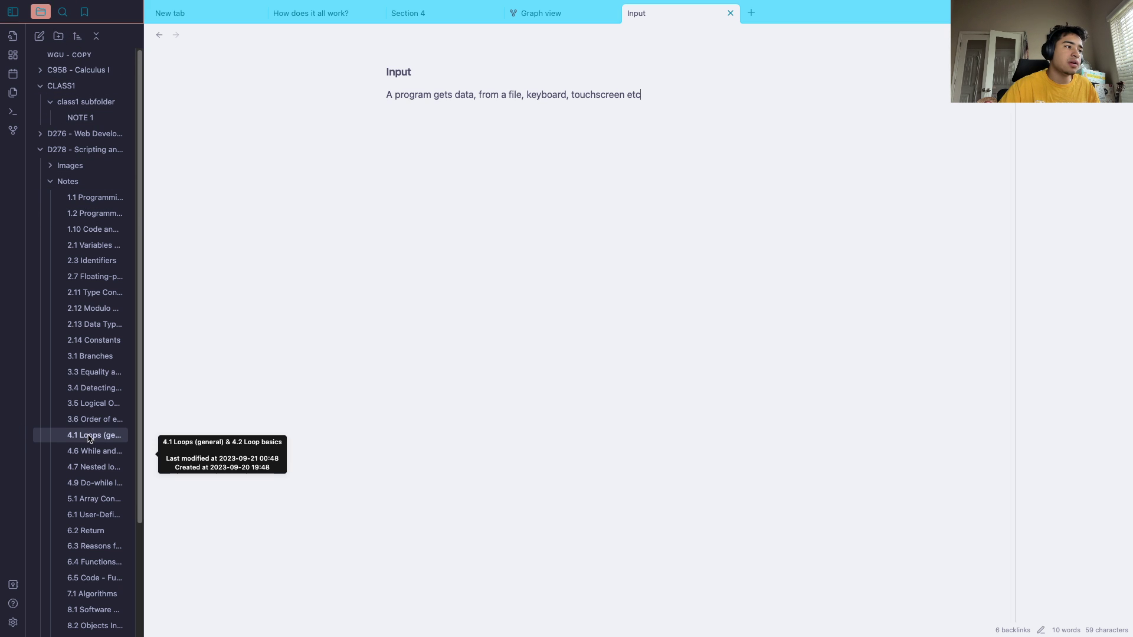
{"action": "scroll", "coordinate": [89, 438], "scroll_direction": "down", "scroll_amount": 1}
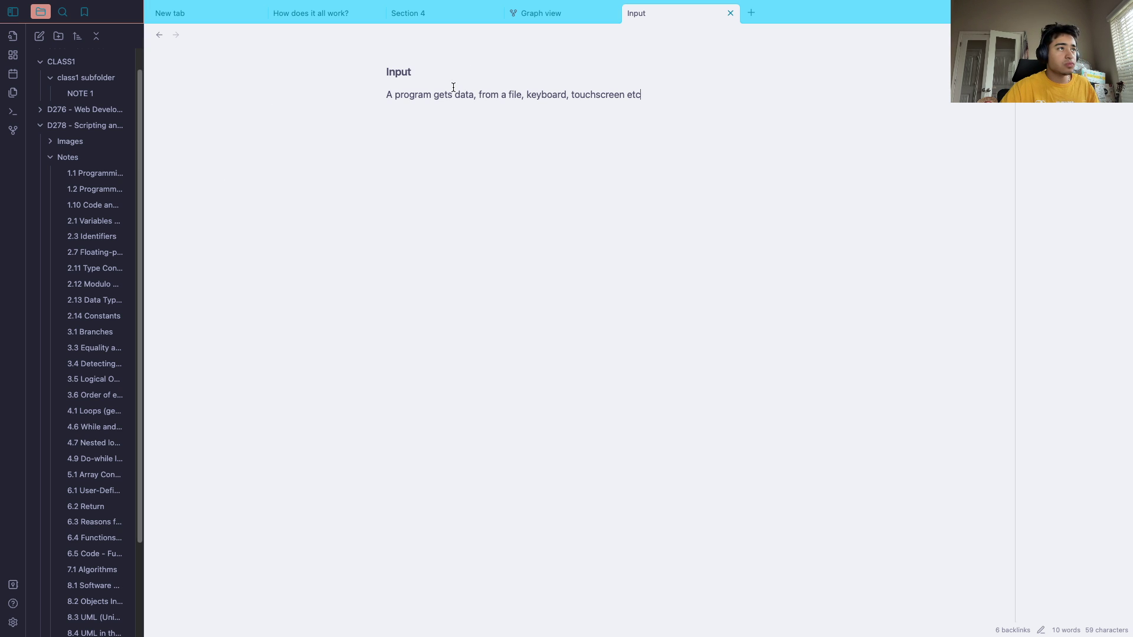
{"action": "left_click", "coordinate": [159, 35]}
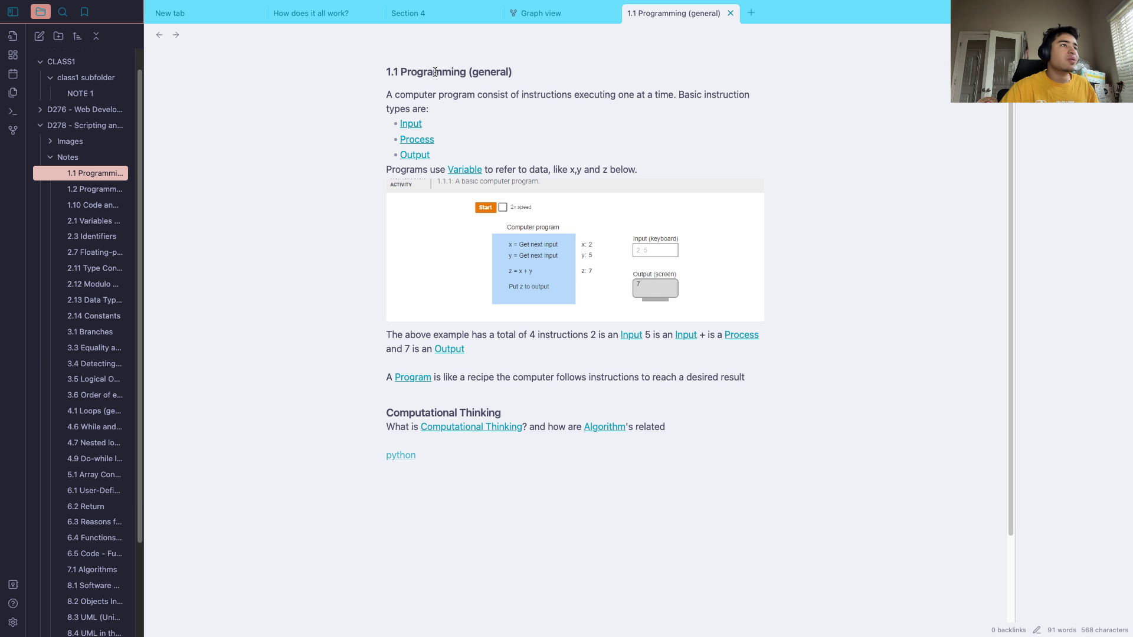
Open the vault's graph view and examine the links between labelled notes around Section 4 and 2.1 Relational Model
{"action": "left_click", "coordinate": [17, 137]}
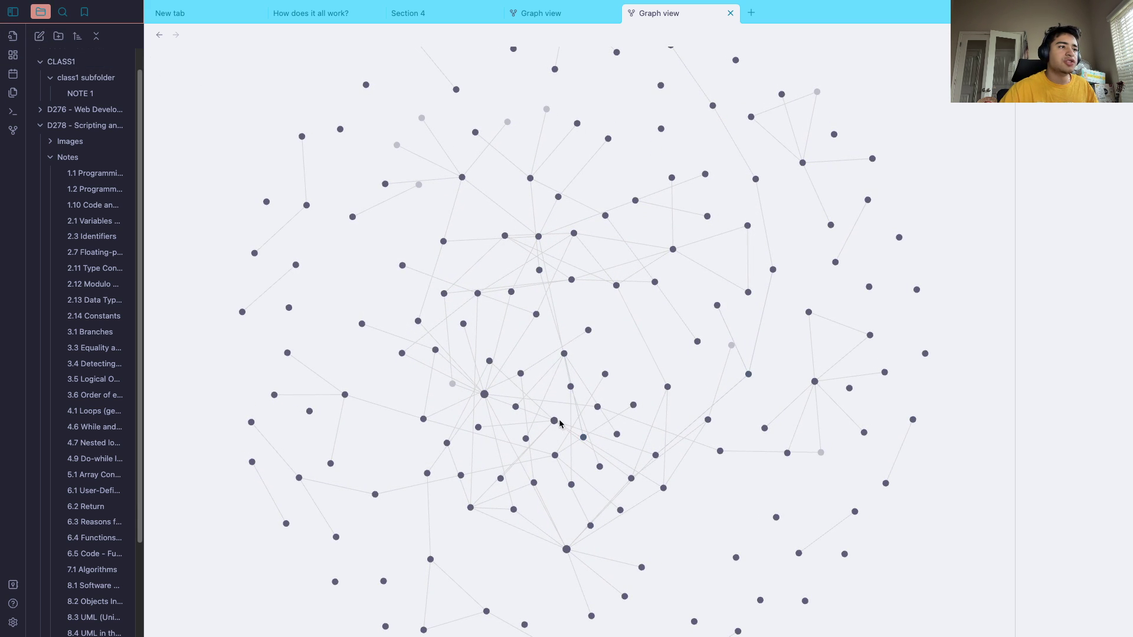
{"action": "scroll", "coordinate": [723, 417], "scroll_direction": "up", "scroll_amount": 5}
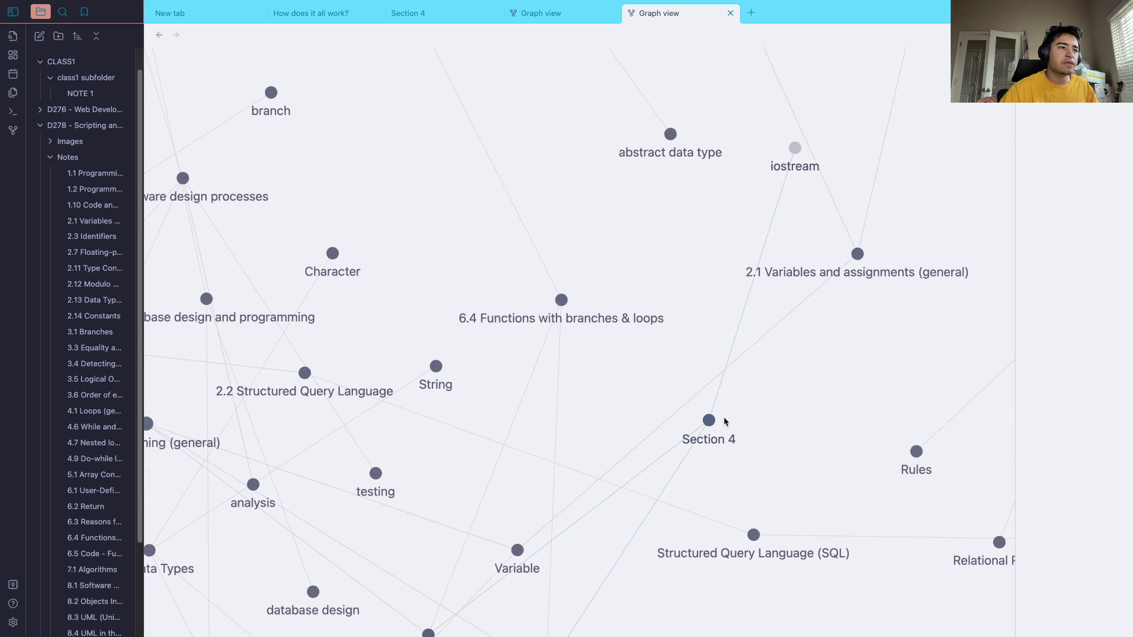
{"action": "left_click_drag", "start_coordinate": [663, 400], "coordinate": [361, 293]}
{"action": "scroll", "coordinate": [466, 348], "scroll_direction": "down", "scroll_amount": 2}
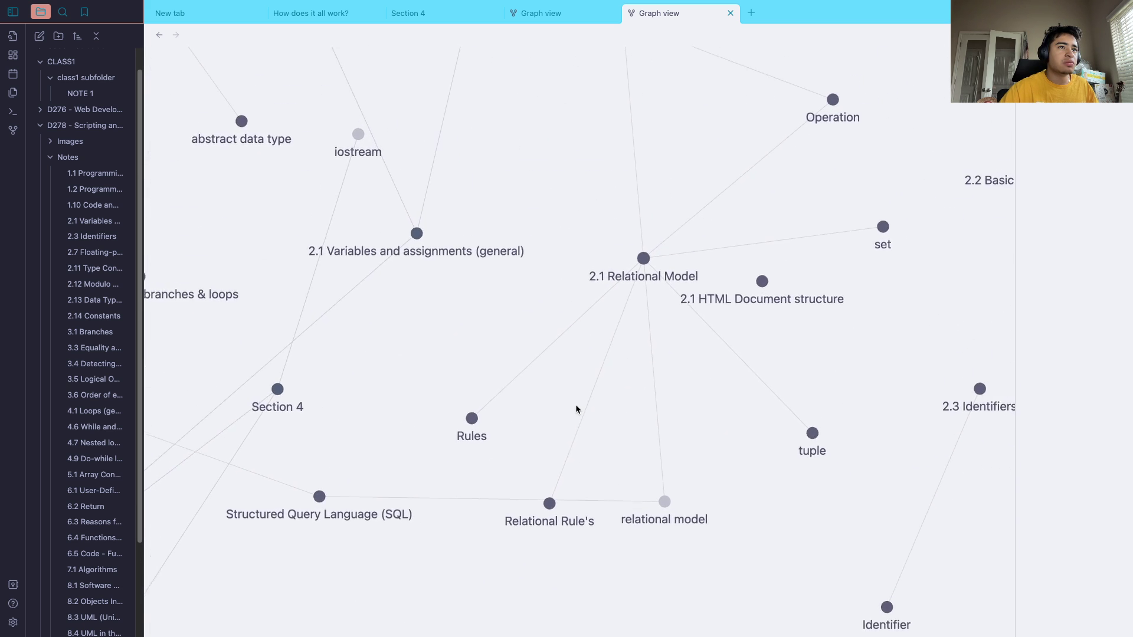
{"action": "scroll", "coordinate": [521, 356], "scroll_direction": "left", "scroll_amount": 10}
{"action": "scroll", "coordinate": [521, 356], "scroll_direction": "down", "scroll_amount": 5}
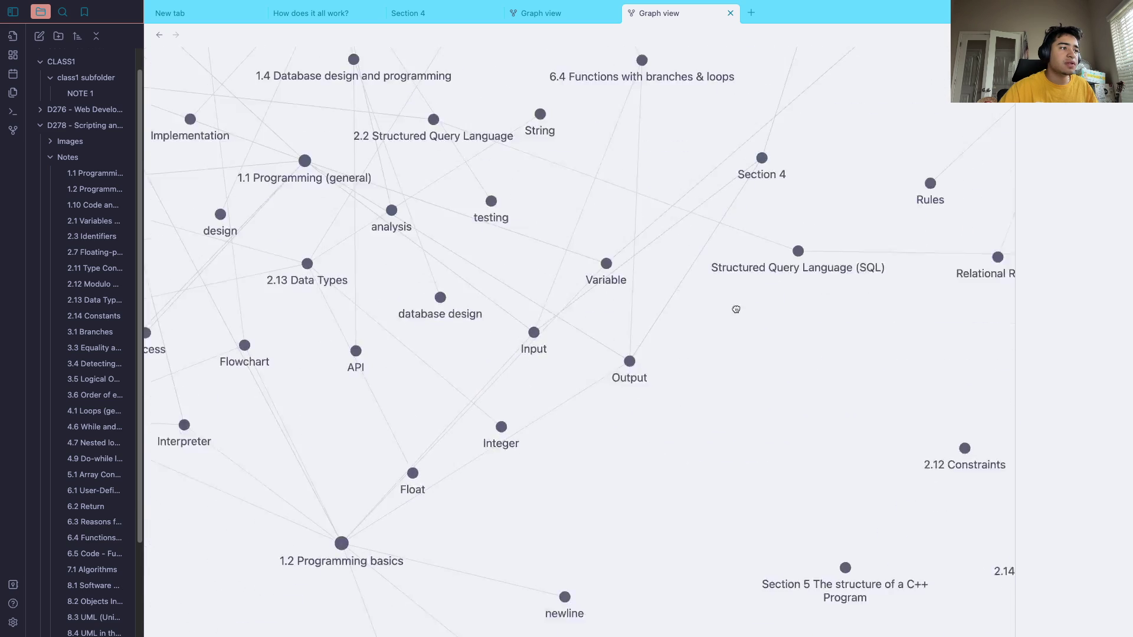
Open the 1.2 Programming basics note from the graph and follow its Statements link
{"action": "left_click_drag", "start_coordinate": [580, 526], "coordinate": [779, 523]}
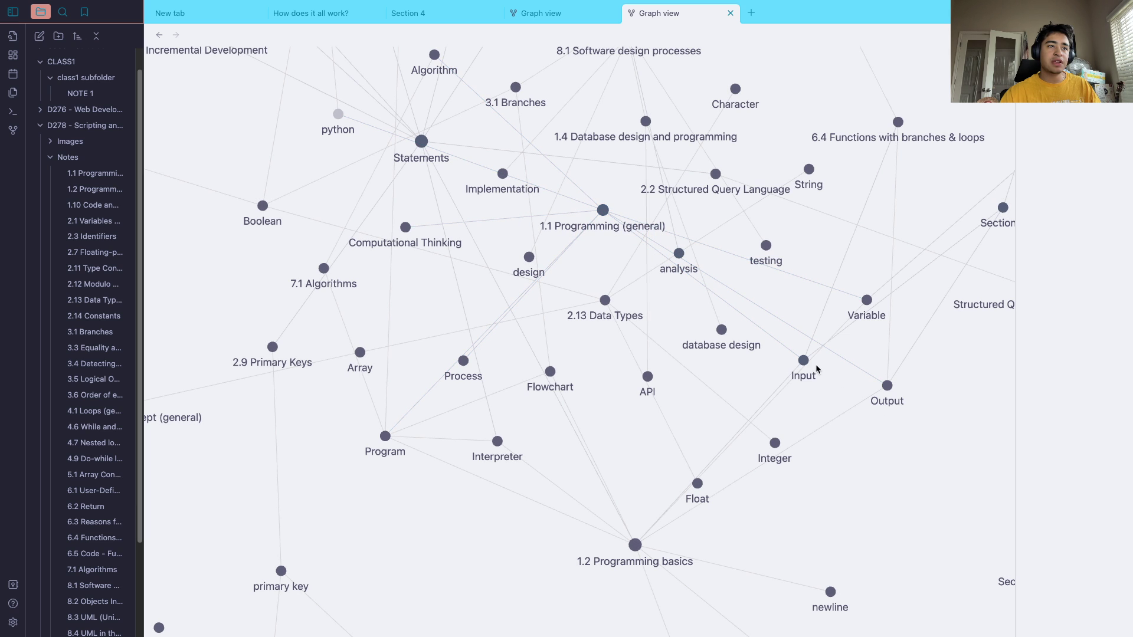
{"action": "left_click", "coordinate": [635, 548]}
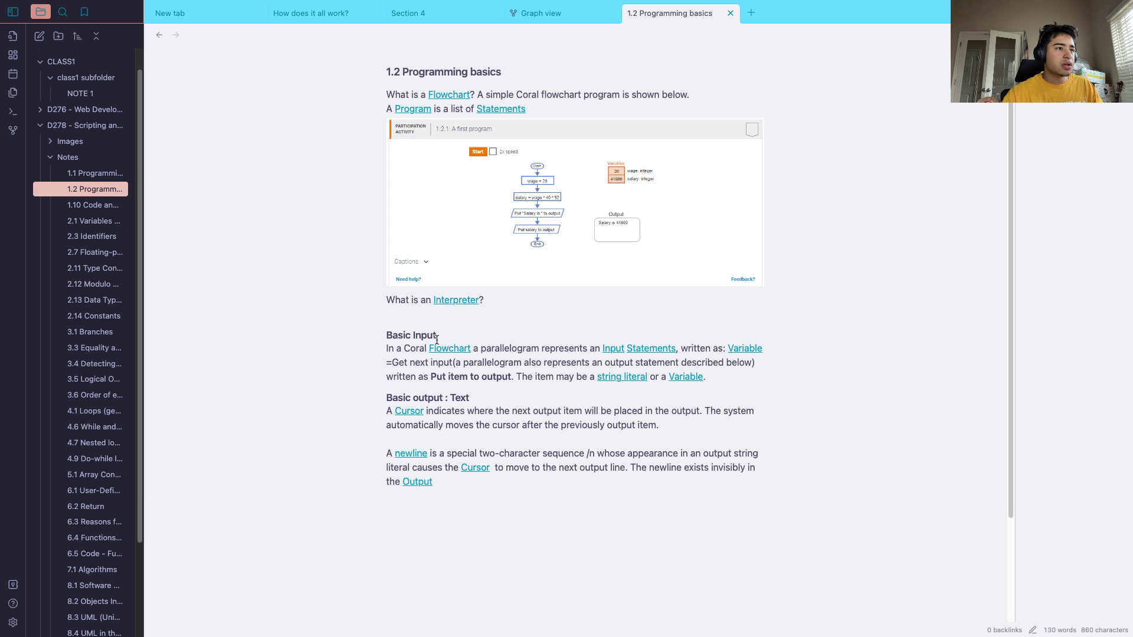
{"action": "left_click", "coordinate": [647, 352]}
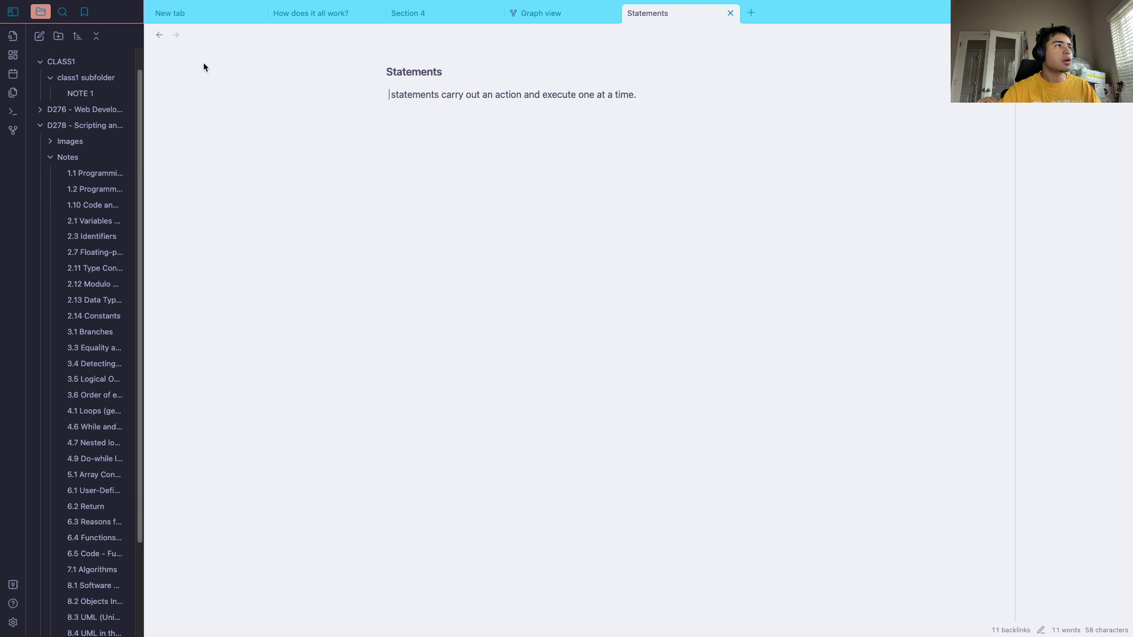
Go back from the Statements note to the graph view, and open NOTE 1 in class1 subfolder
{"action": "left_click", "coordinate": [160, 35]}
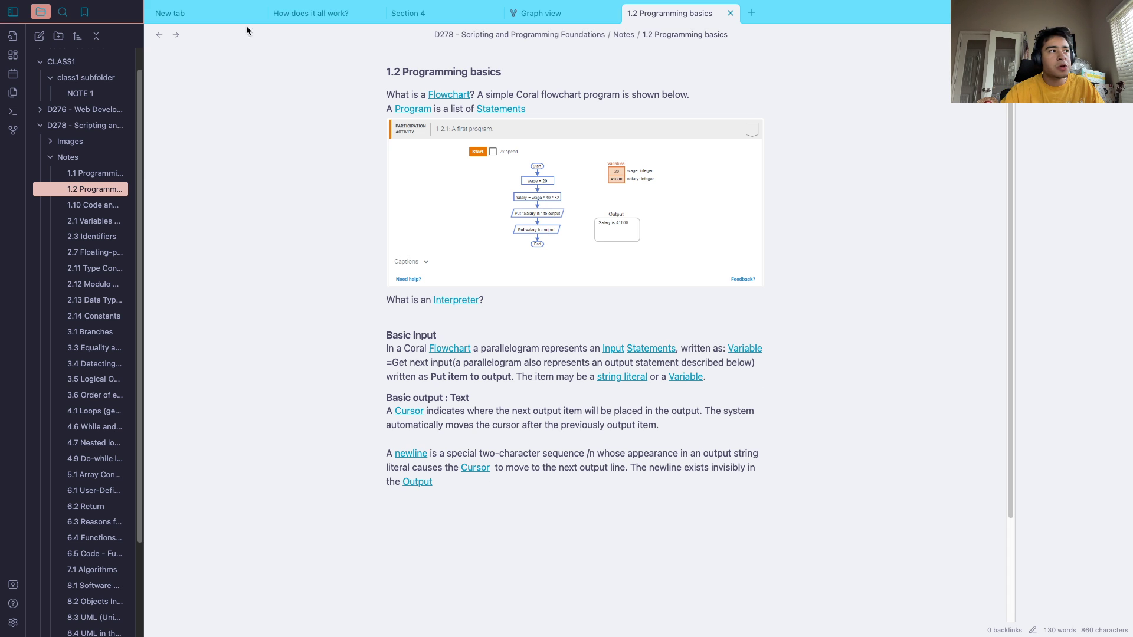
{"action": "left_click", "coordinate": [162, 36]}
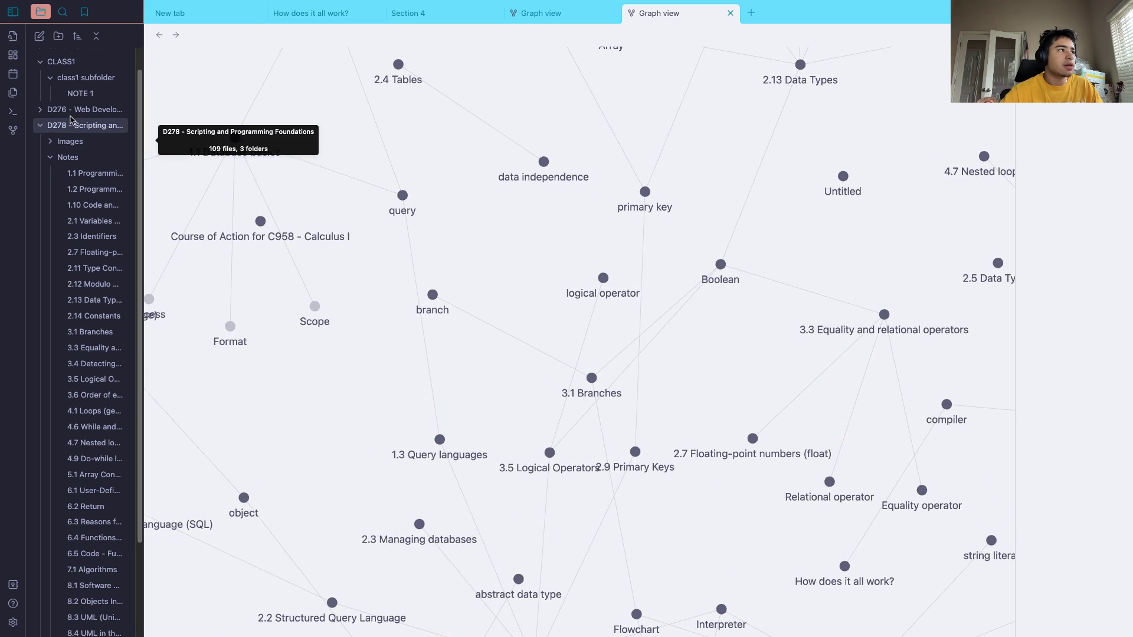
{"action": "left_click", "coordinate": [91, 97]}
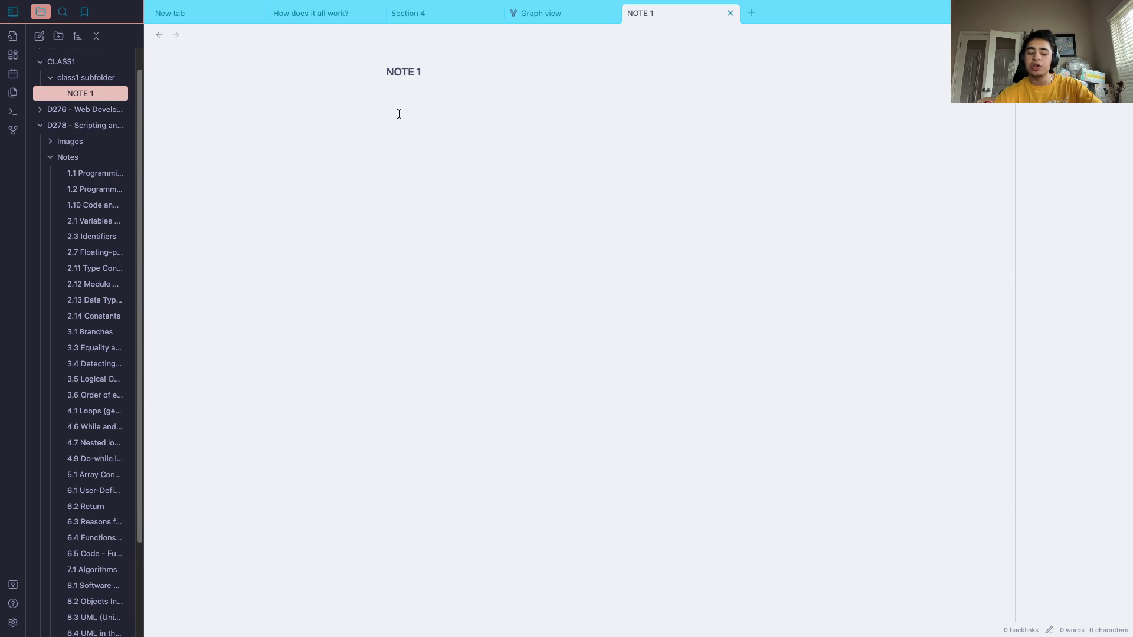
{"action": "type", "text": "[[py"}
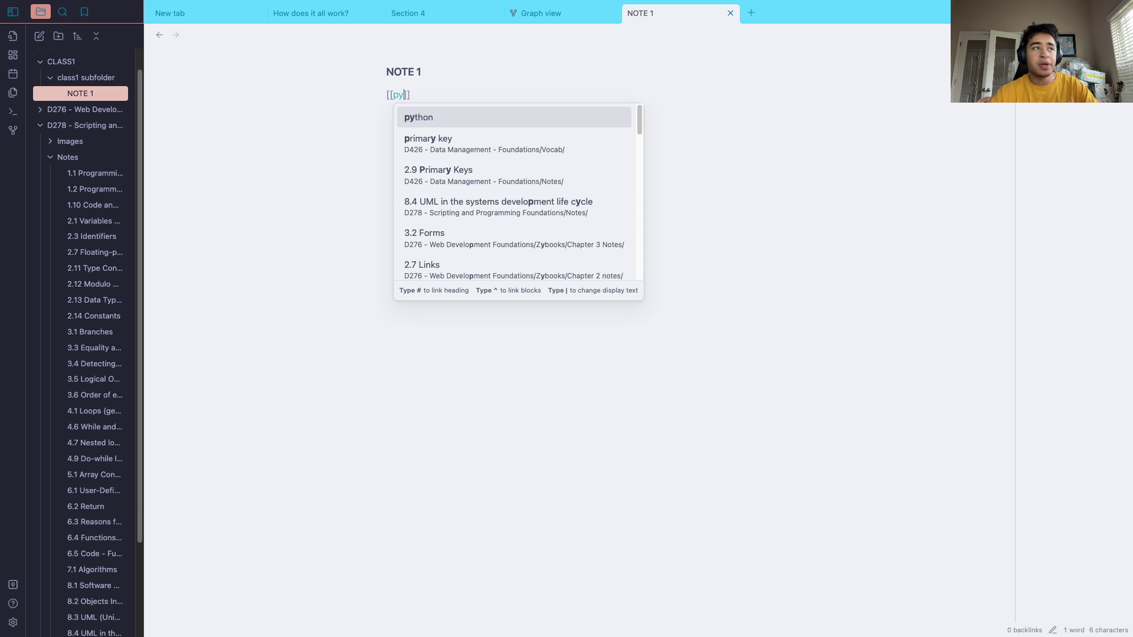
{"action": "key", "text": "BackSpace"}
{"action": "key", "text": "BackSpace"}
{"action": "key", "text": "BackSpace"}
{"action": "key", "text": "BackSpace"}
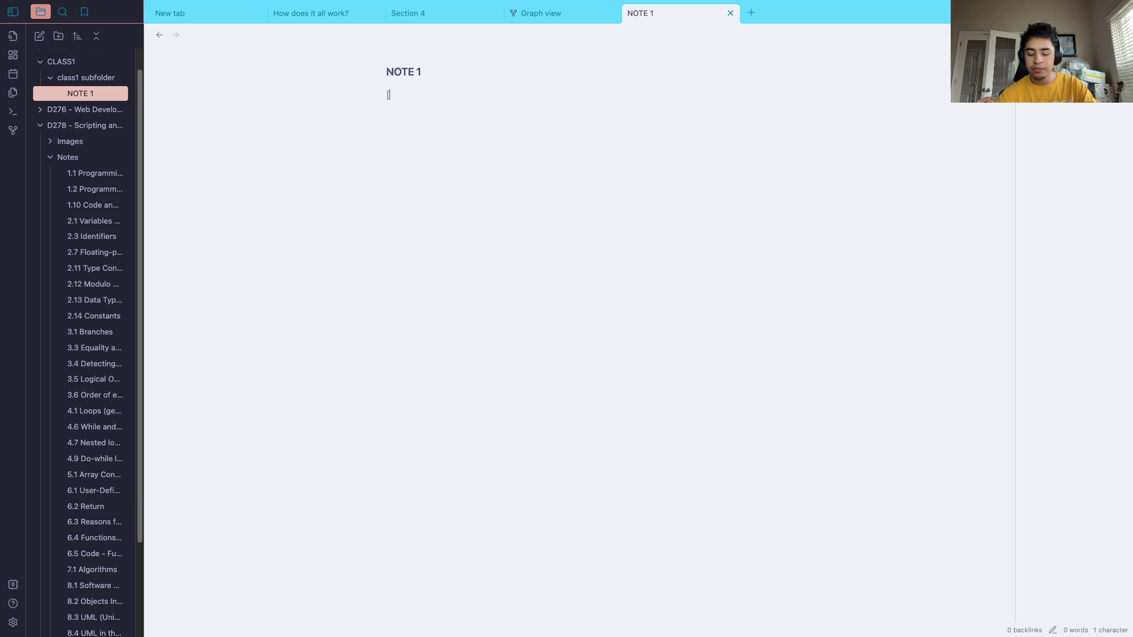
{"action": "key", "text": "BackSpace"}
Add an internal link named javascript to NOTE 1, without linking to the suggested existing note
{"action": "type", "text": "[["}
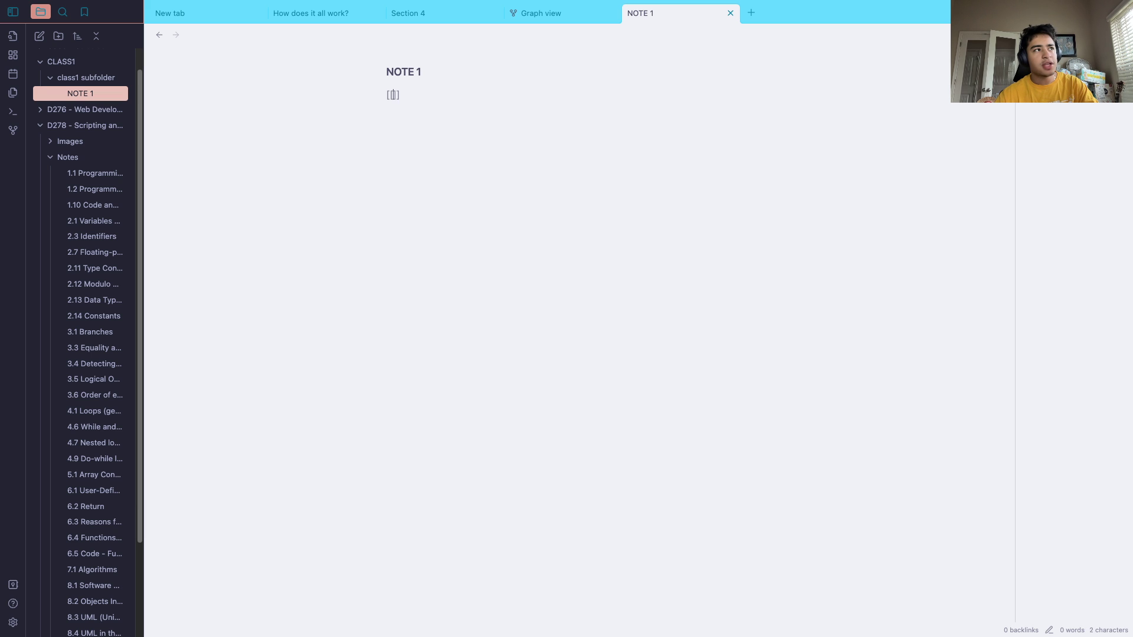
{"action": "type", "text": "j"}
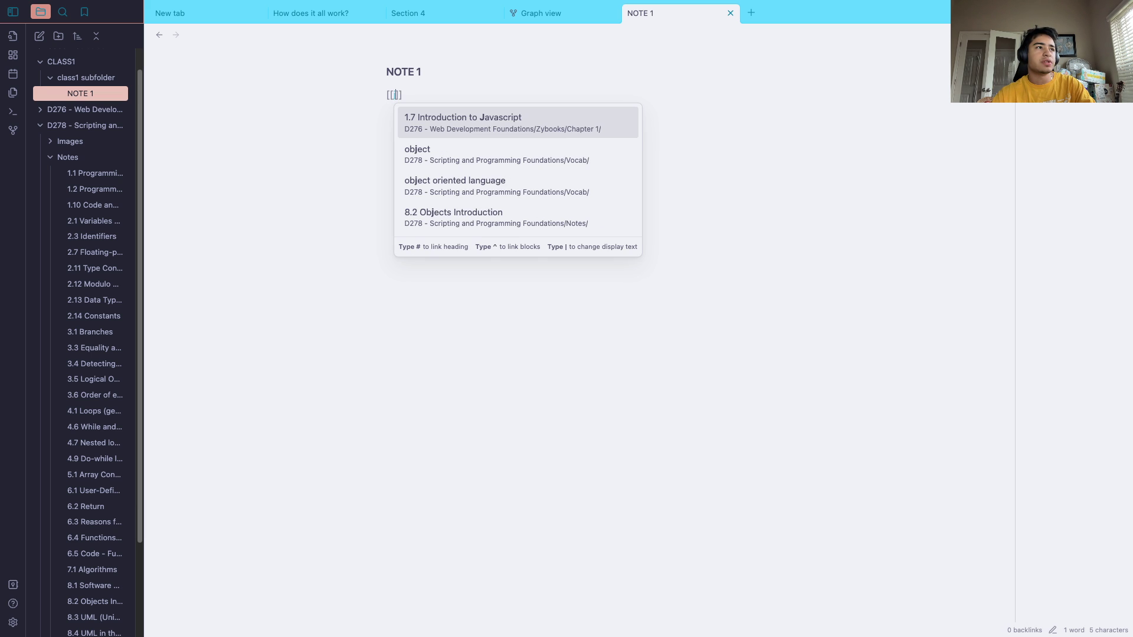
{"action": "type", "text": "avascript"}
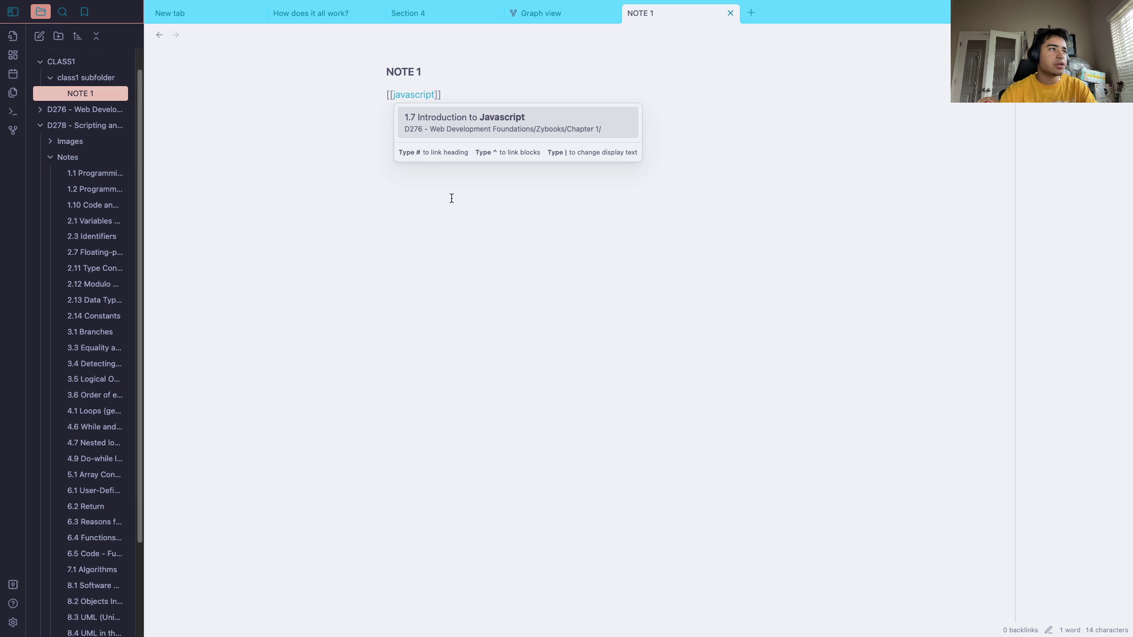
{"action": "left_click", "coordinate": [432, 146]}
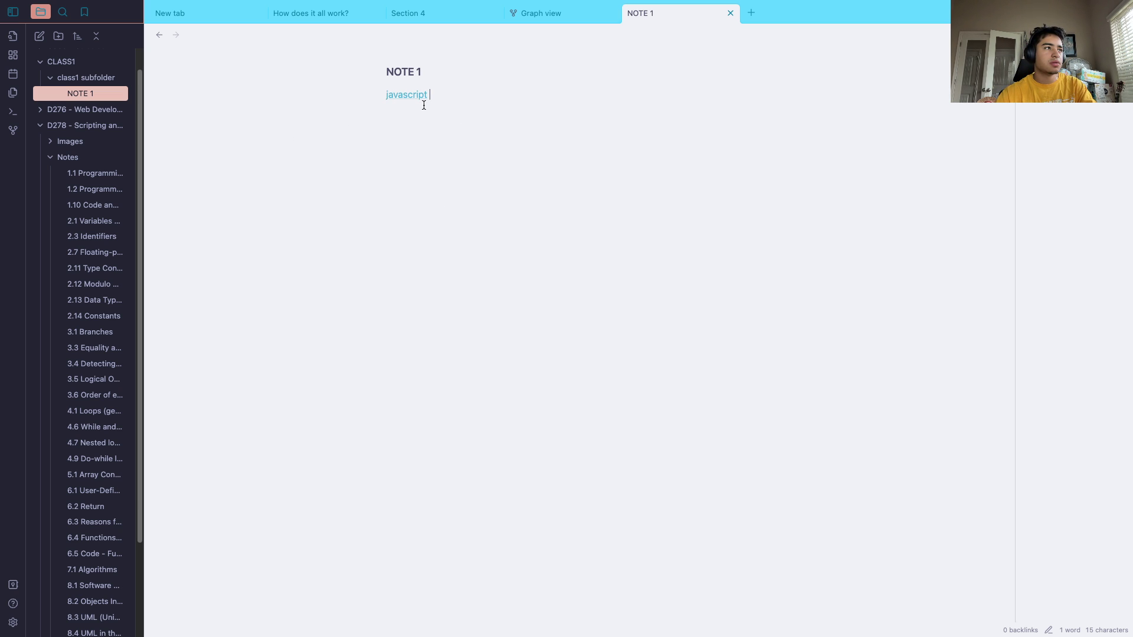
Follow the javascript link to create its note and write "javascript is a scripting language." in it
{"action": "left_click", "coordinate": [402, 96]}
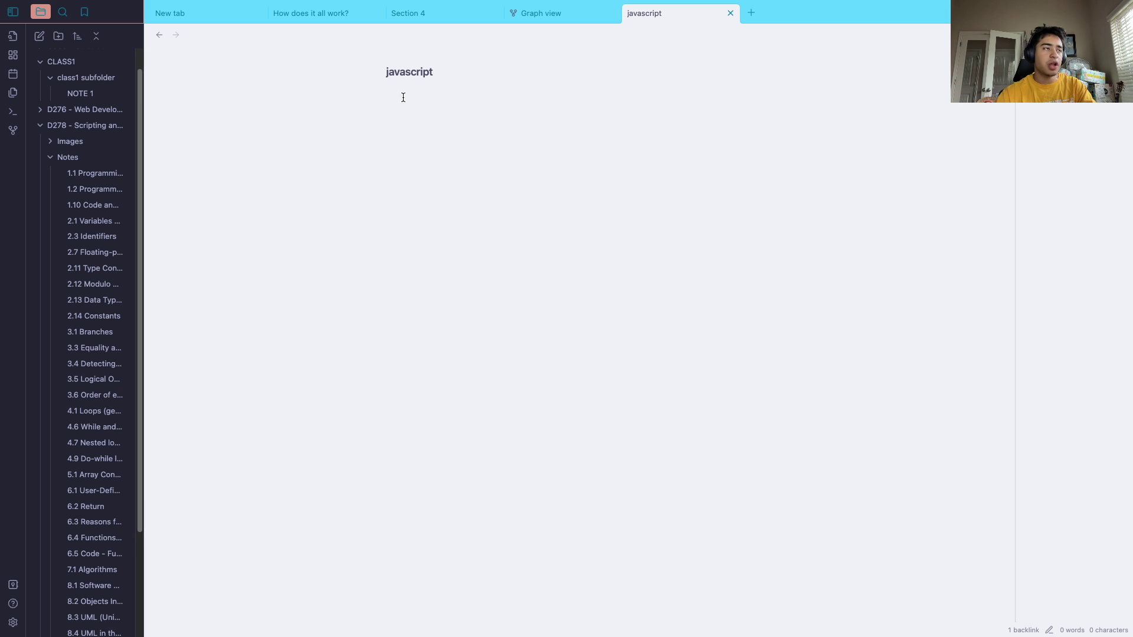
{"action": "type", "text": "javascrpt"}
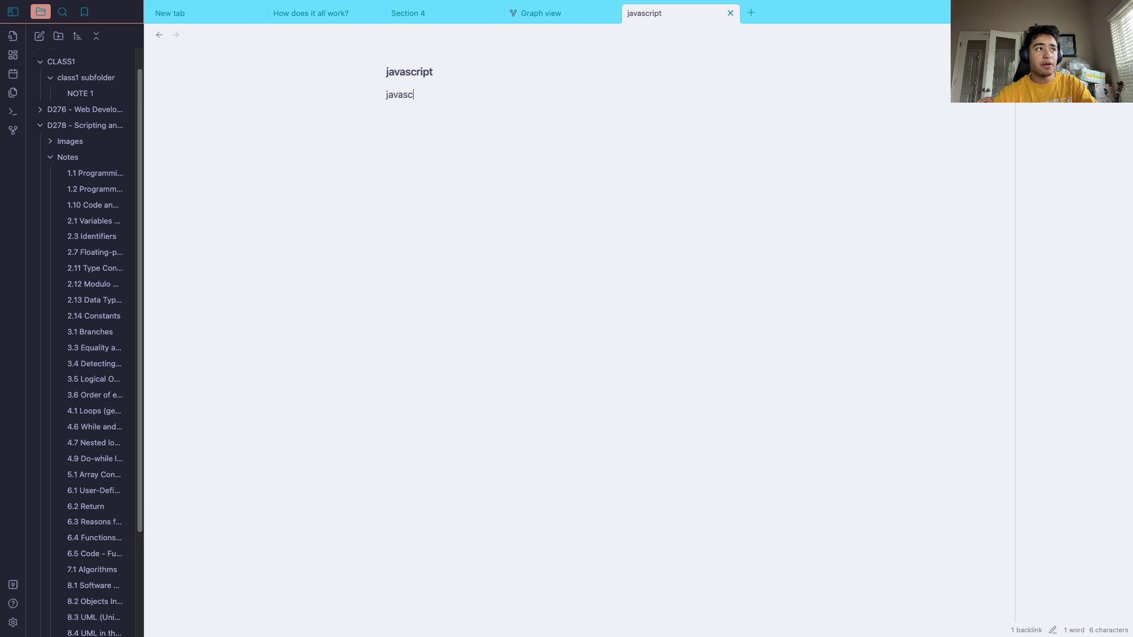
{"action": "key", "text": "BackSpace"}
{"action": "key", "text": "BackSpace"}
{"action": "key", "text": "BackSpace"}
{"action": "type", "text": "ipt "}
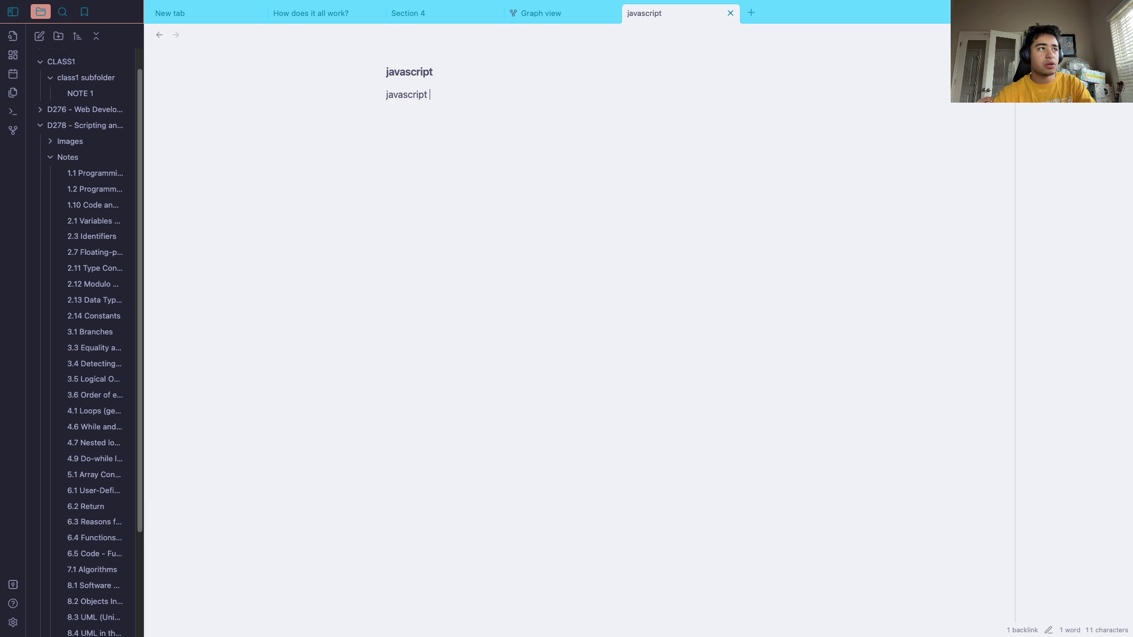
{"action": "type", "text": "is a scr"}
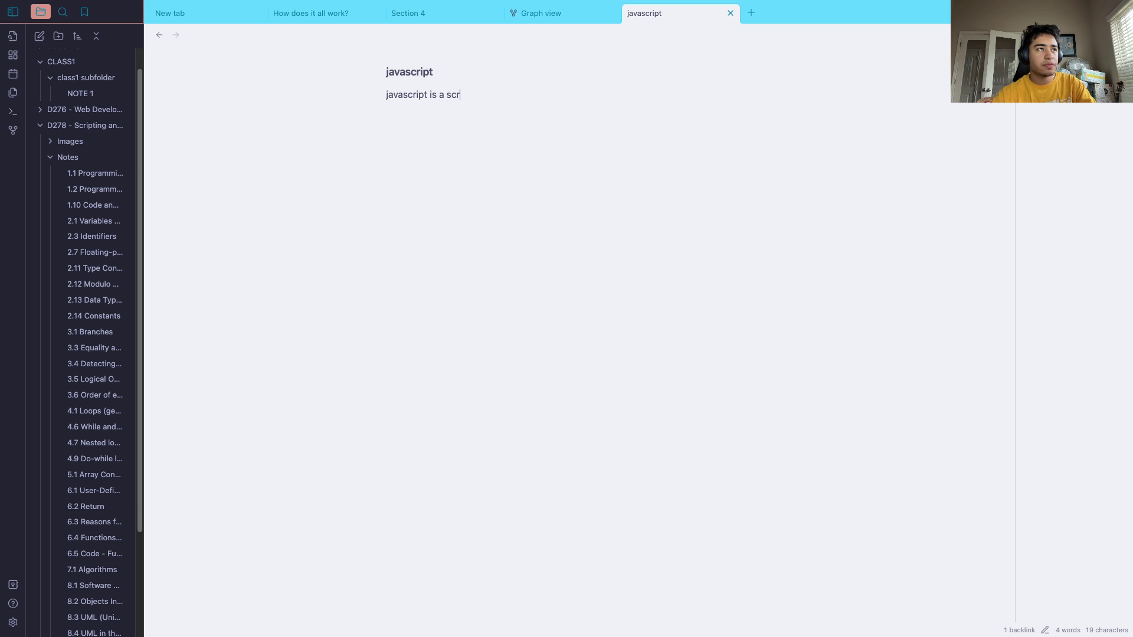
{"action": "type", "text": "ipting language."}
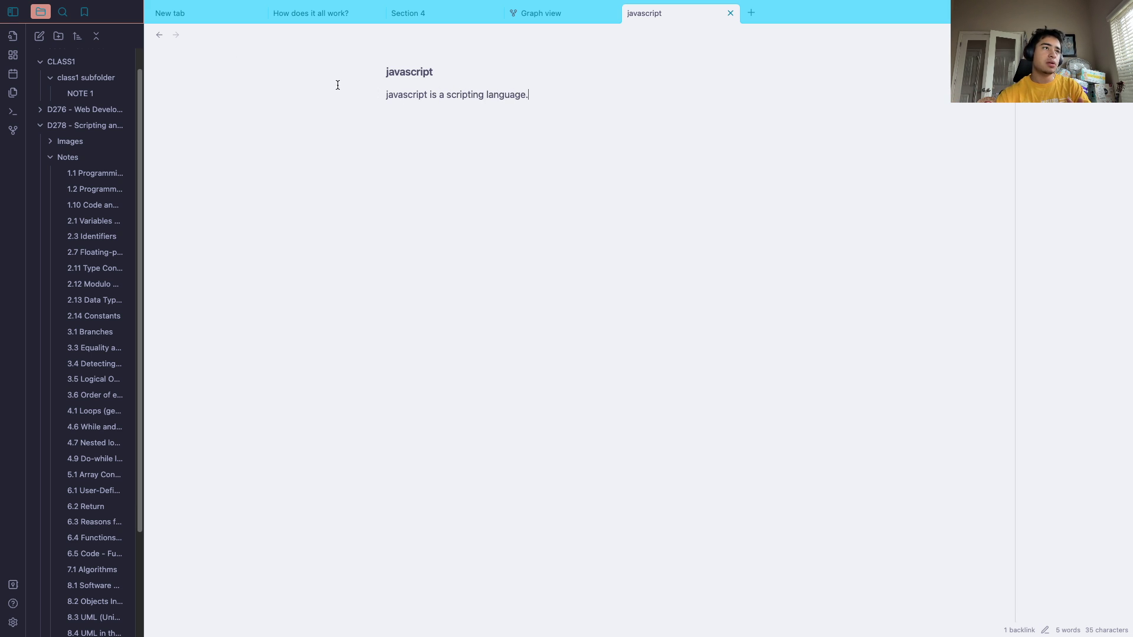
Return to NOTE 1, and open the javascript note from the end of the vault's file list
{"action": "left_click", "coordinate": [159, 35]}
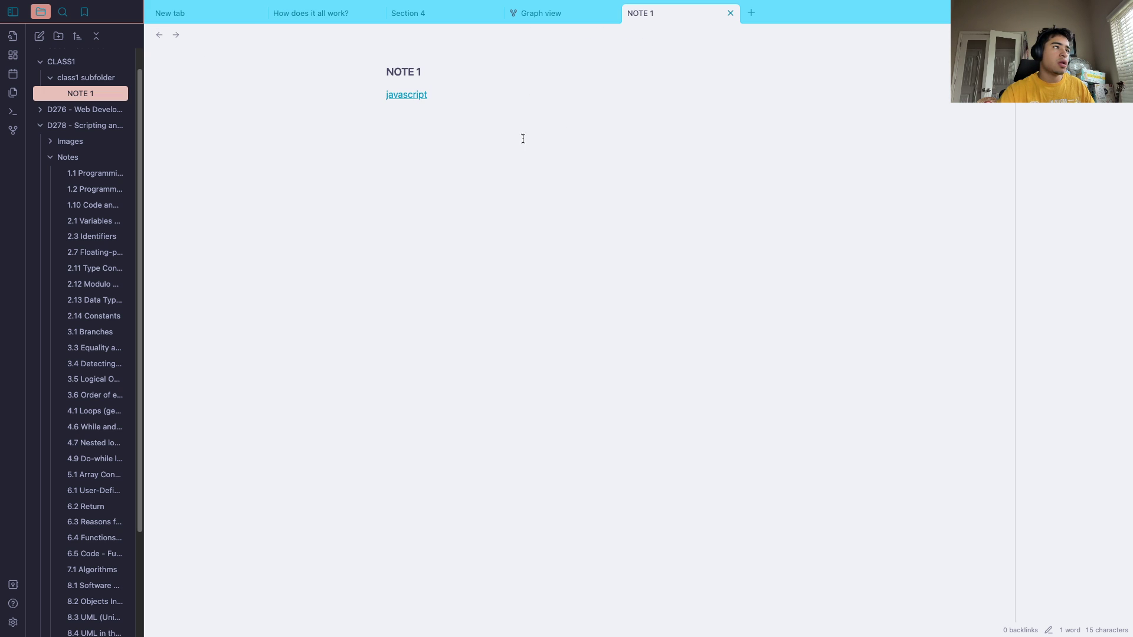
{"action": "scroll", "coordinate": [88, 531], "scroll_direction": "down", "scroll_amount": 3}
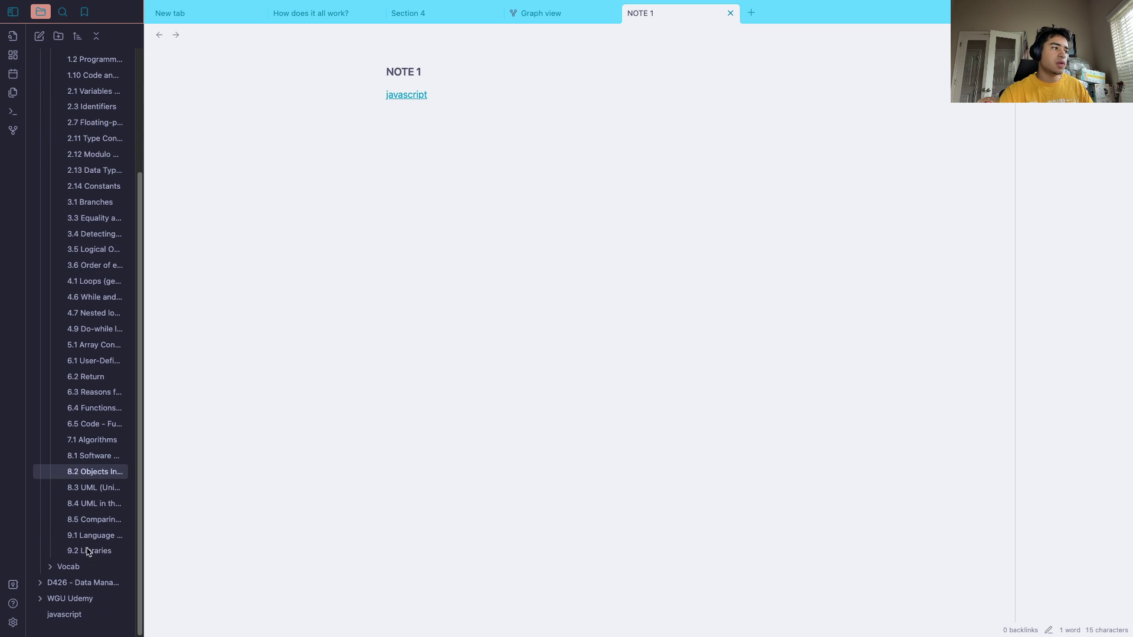
{"action": "left_click", "coordinate": [72, 616]}
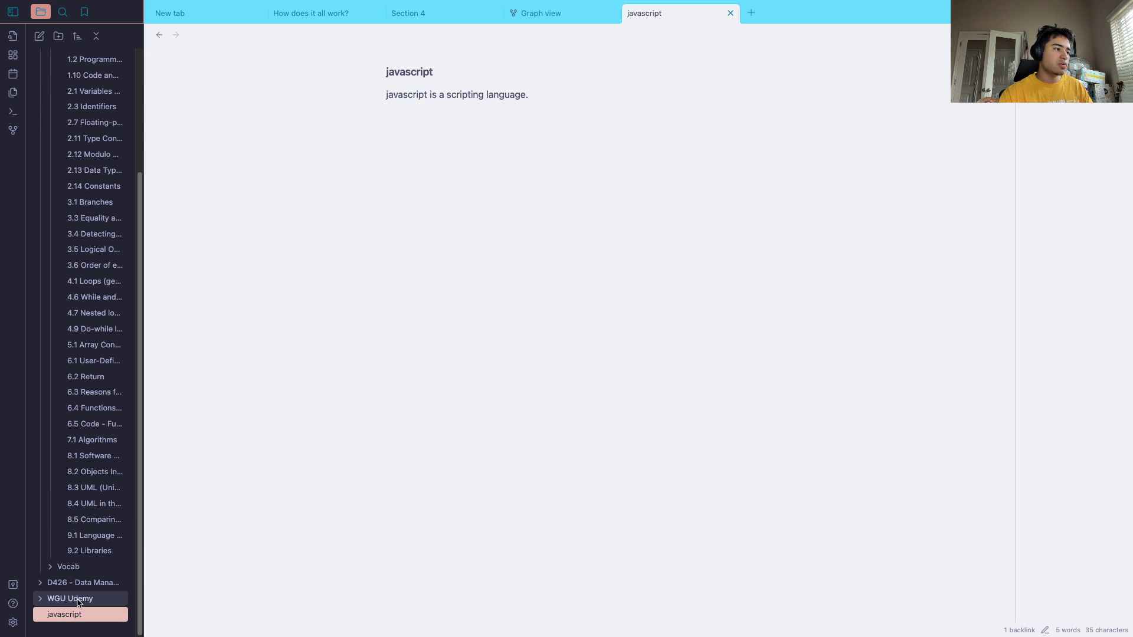
{"action": "left_click_drag", "start_coordinate": [68, 619], "coordinate": [74, 528]}
Open the Section 4 note in the WGU Udemy folder and add a link to the javascript note below the last bullet
{"action": "left_click", "coordinate": [85, 599]}
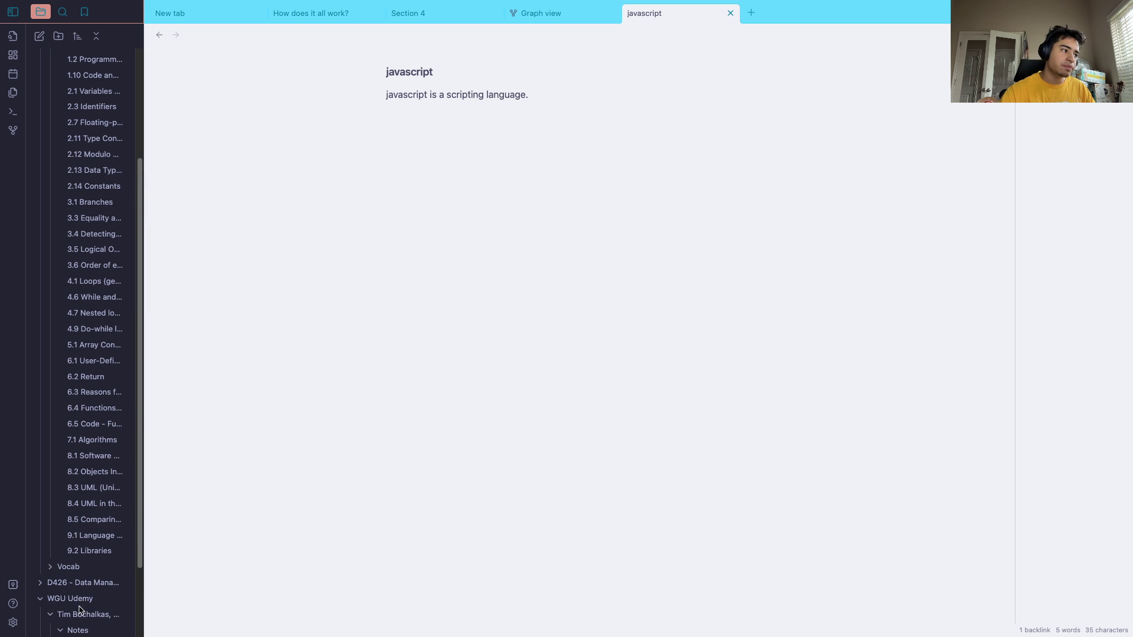
{"action": "left_click", "coordinate": [77, 626]}
{"action": "scroll", "coordinate": [82, 590], "scroll_direction": "down", "scroll_amount": 2}
{"action": "left_click", "coordinate": [91, 575]}
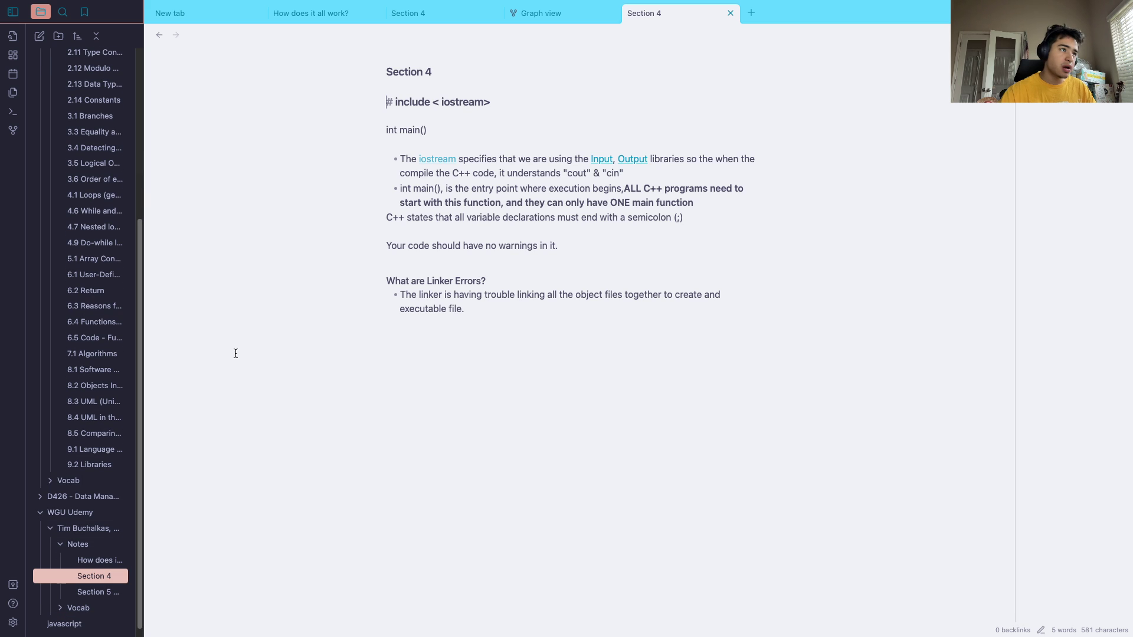
{"action": "left_click", "coordinate": [478, 312]}
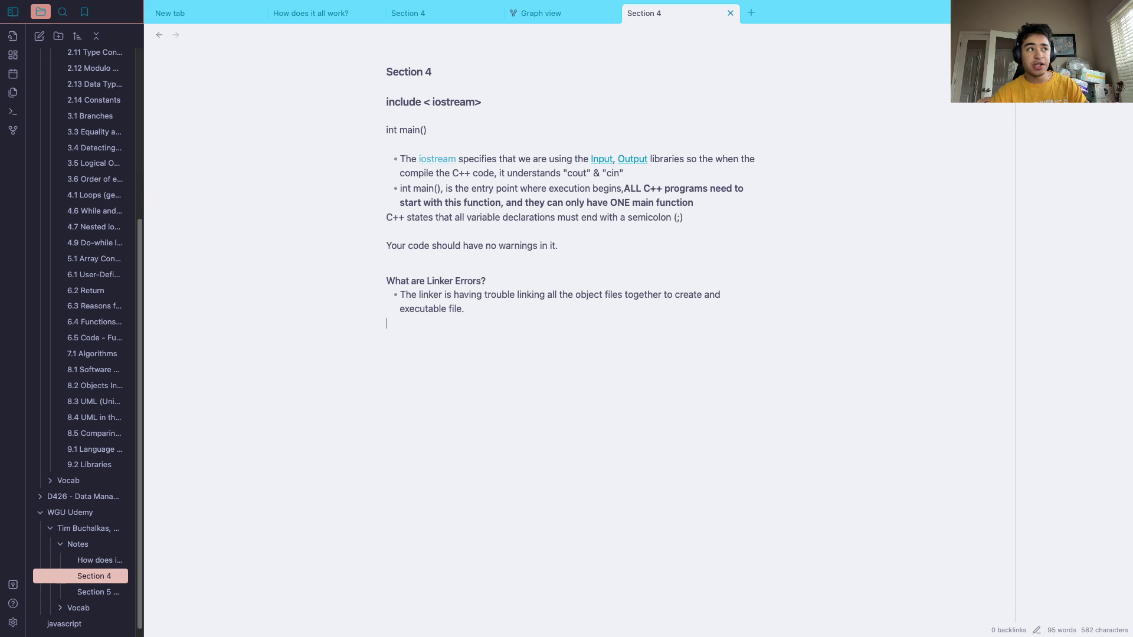
{"action": "type", "text": "[["}
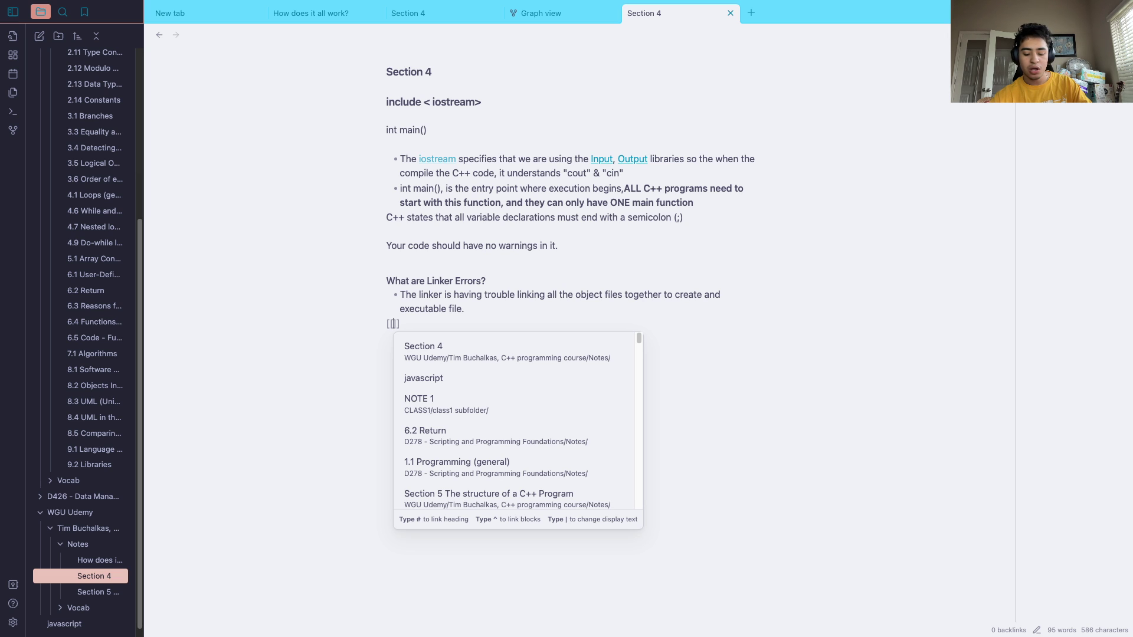
{"action": "type", "text": "ja"}
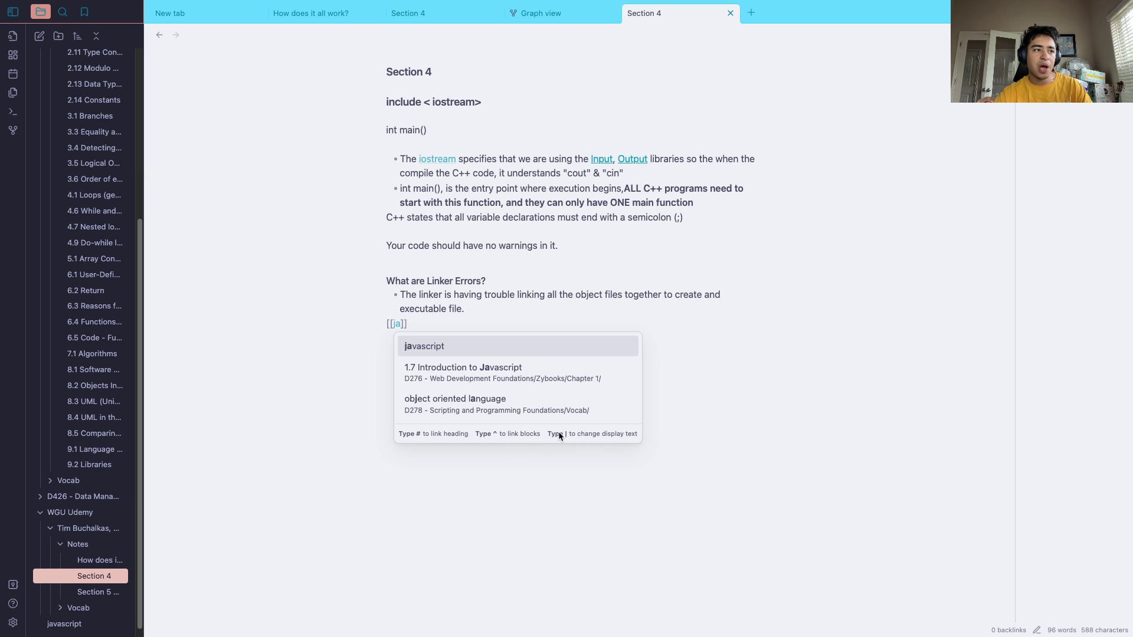
{"action": "left_click", "coordinate": [433, 351]}
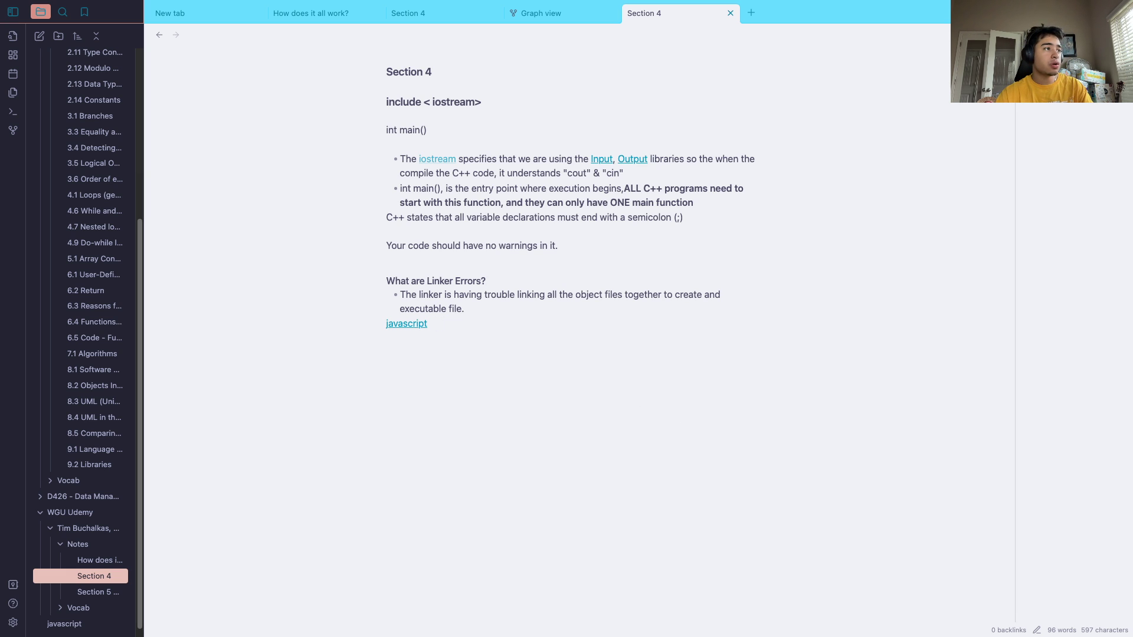
Follow the new javascript link at the end of the Section 4 note
{"action": "left_click", "coordinate": [404, 325]}
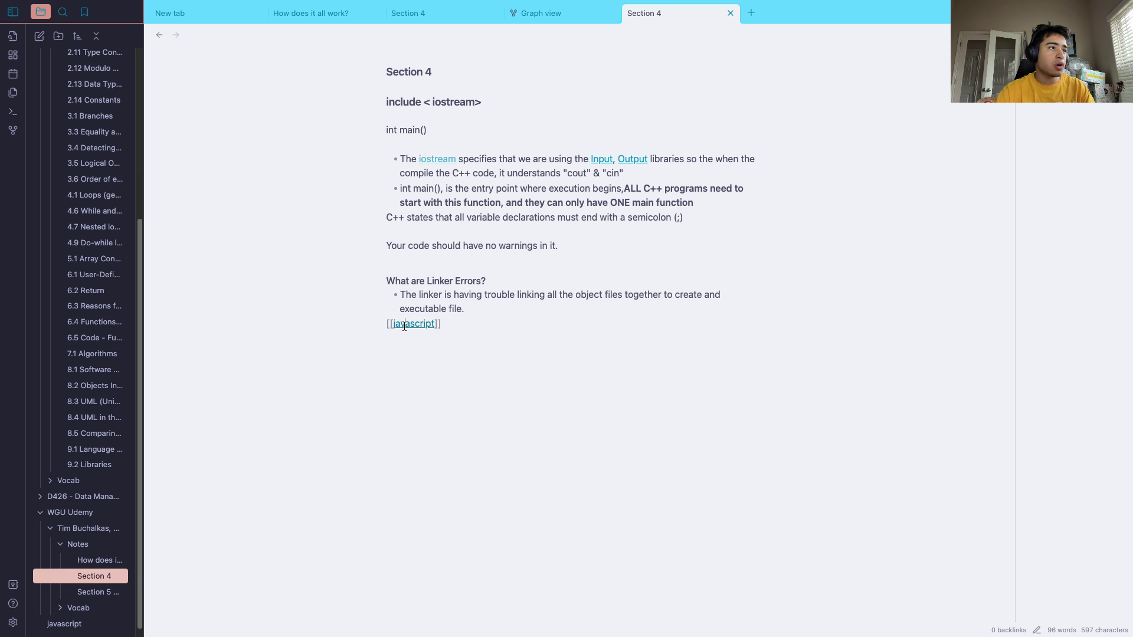
{"action": "left_click", "coordinate": [455, 342]}
{"action": "left_click", "coordinate": [417, 324]}
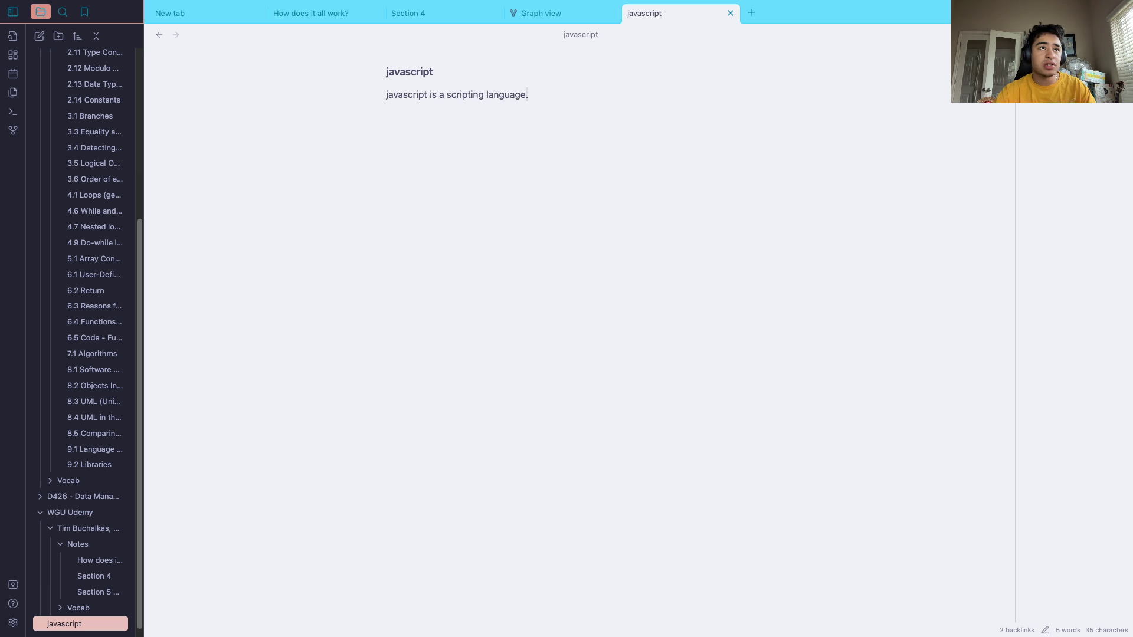
{"action": "key", "text": "super+bracketleft"}
{"action": "left_click", "coordinate": [1116, 34]}
{"action": "key", "text": "Escape"}
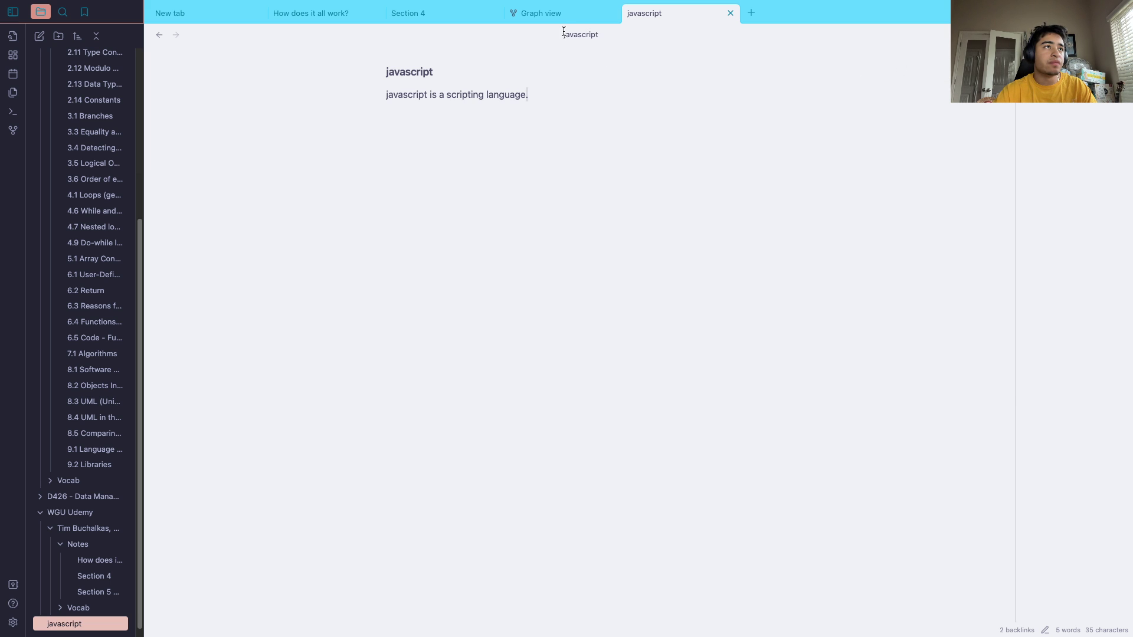
Switch to the open graph view and examine the connections between notes, both close up and across the whole vault
{"action": "left_click", "coordinate": [551, 17]}
{"action": "scroll", "coordinate": [542, 344], "scroll_direction": "down", "scroll_amount": 10}
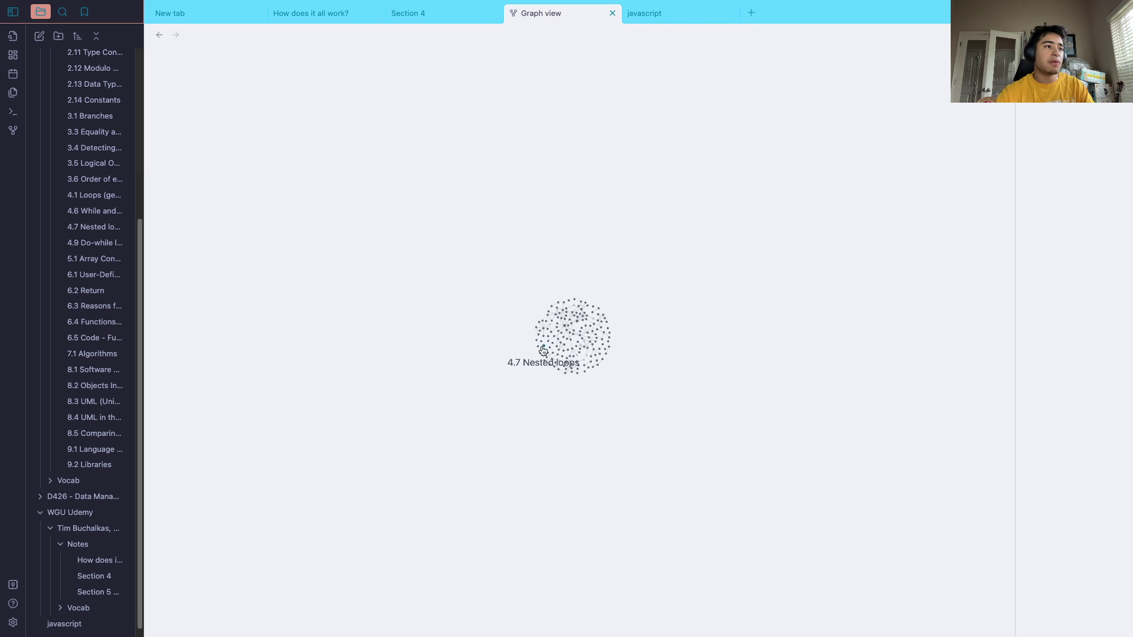
{"action": "scroll", "coordinate": [642, 311], "scroll_direction": "up", "scroll_amount": 10}
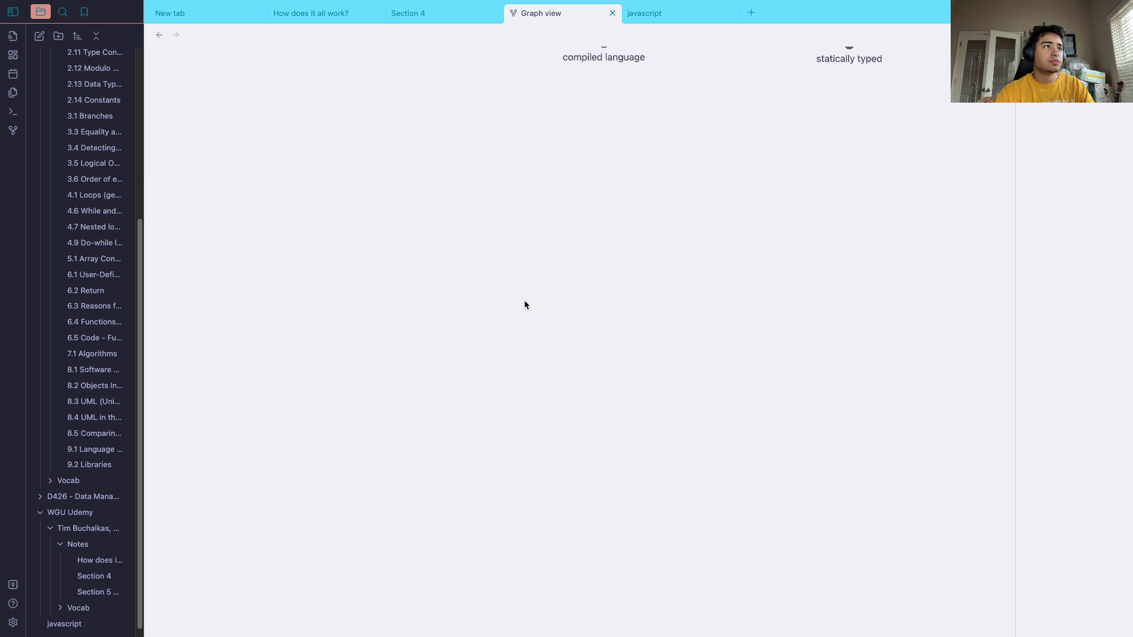
{"action": "scroll", "coordinate": [425, 436], "scroll_direction": "down", "scroll_amount": 4}
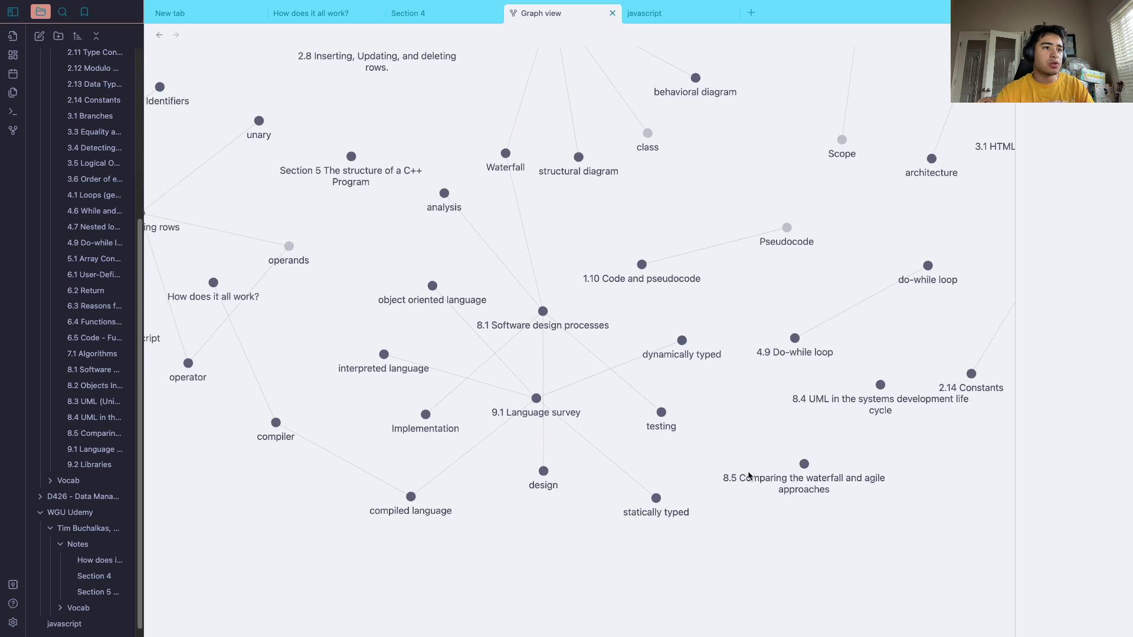
{"action": "scroll", "coordinate": [731, 465], "scroll_direction": "down", "scroll_amount": 3}
{"action": "left_click_drag", "start_coordinate": [671, 296], "coordinate": [689, 403]}
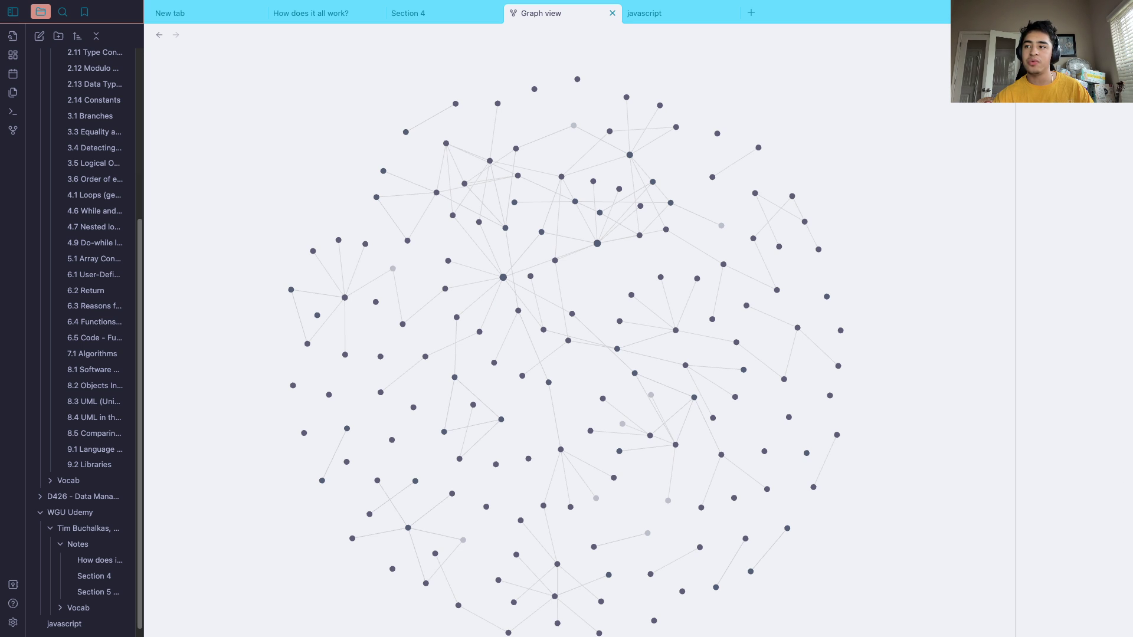
Switch to the Obsidian Help site in the browser and review the Internal links page through to its end and back to its introduction
{"action": "key", "text": "ctrl+Left"}
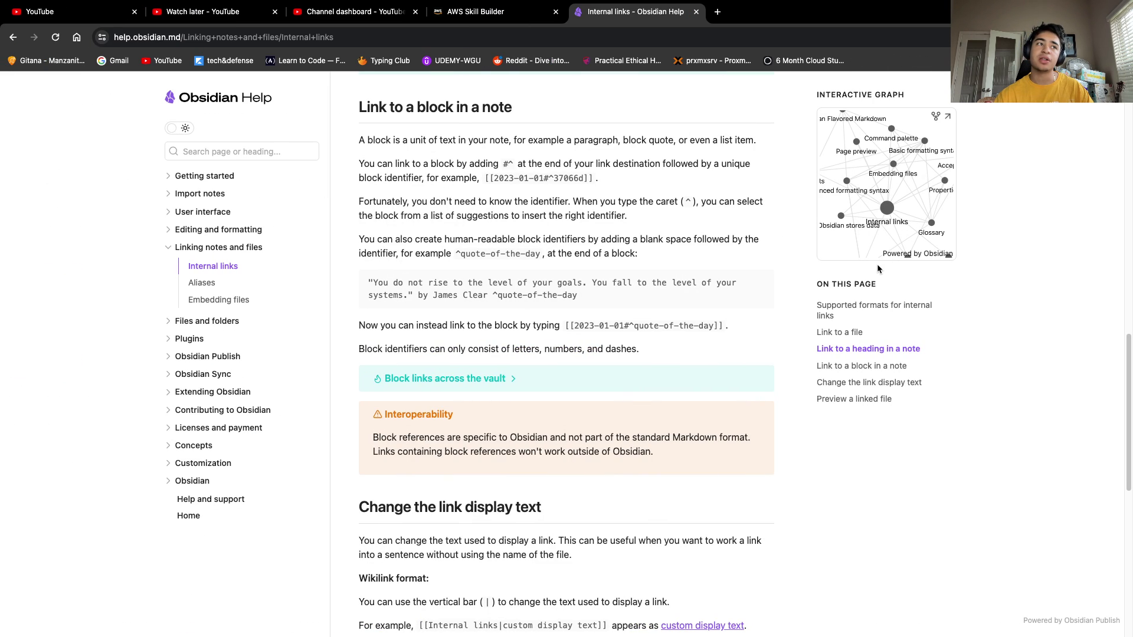
{"action": "scroll", "coordinate": [387, 421], "scroll_direction": "down", "scroll_amount": 1}
{"action": "scroll", "coordinate": [377, 420], "scroll_direction": "down", "scroll_amount": 8}
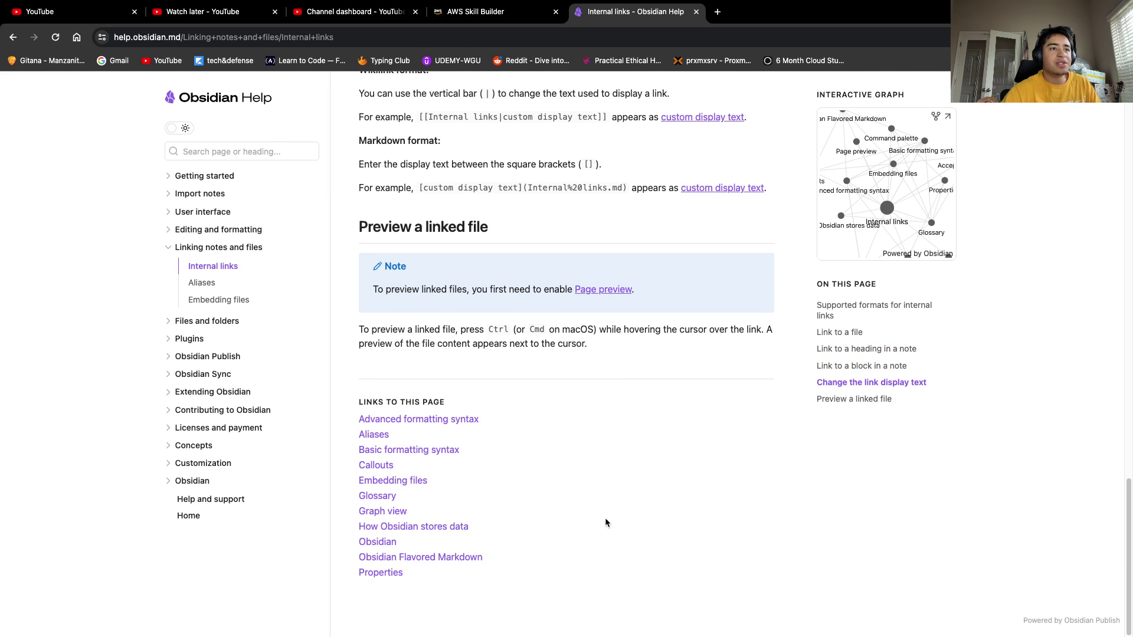
{"action": "scroll", "coordinate": [607, 522], "scroll_direction": "up", "scroll_amount": 10}
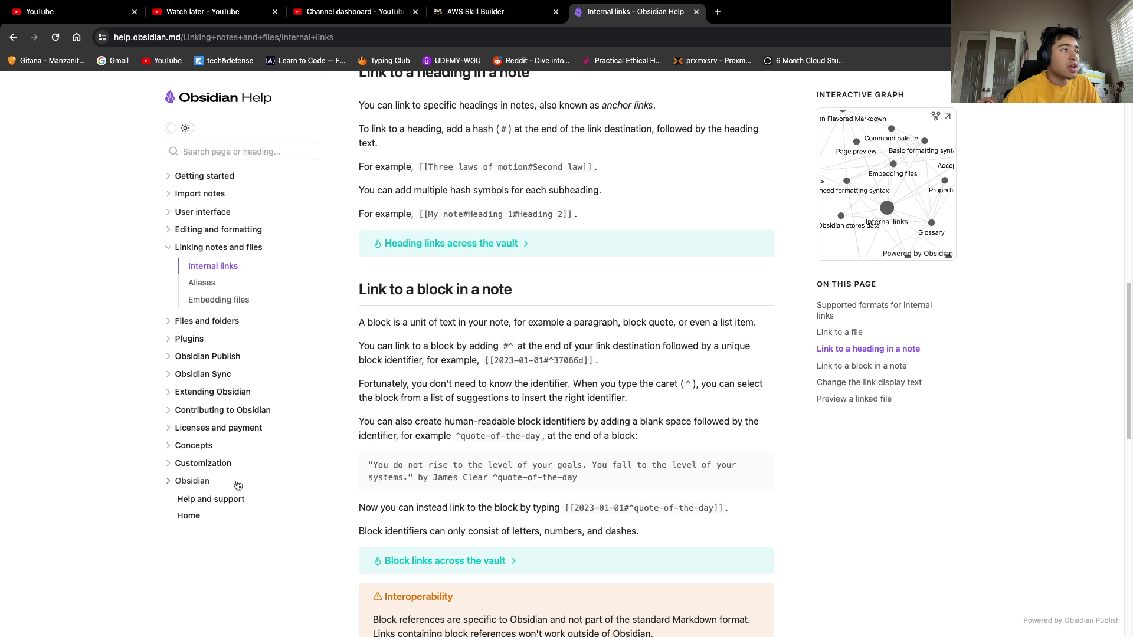
{"action": "scroll", "coordinate": [583, 409], "scroll_direction": "up", "scroll_amount": 15}
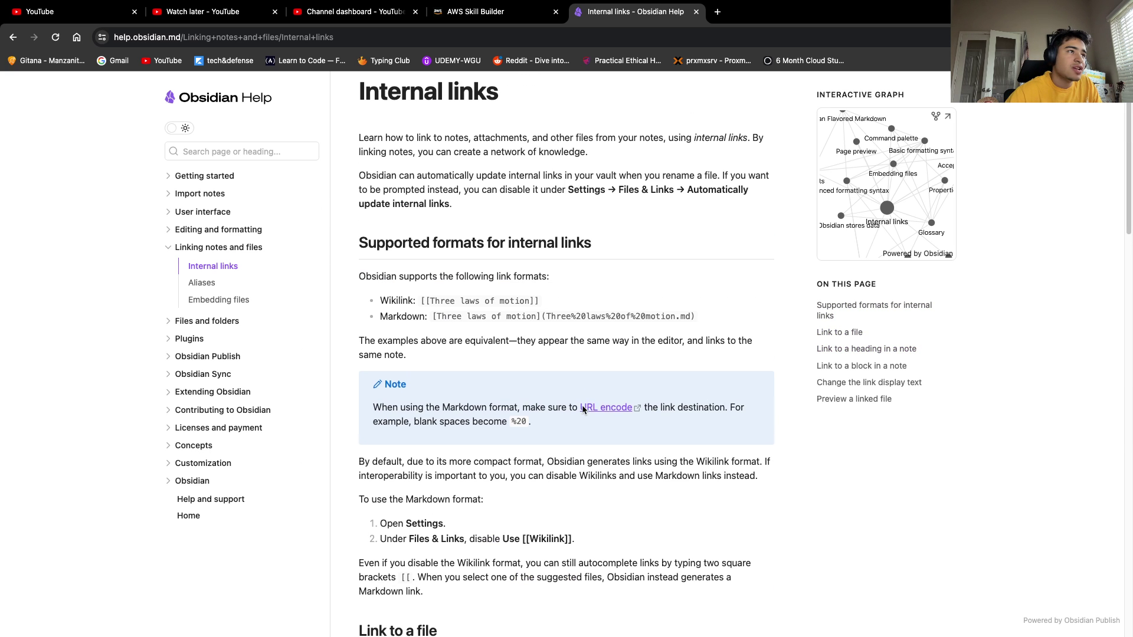